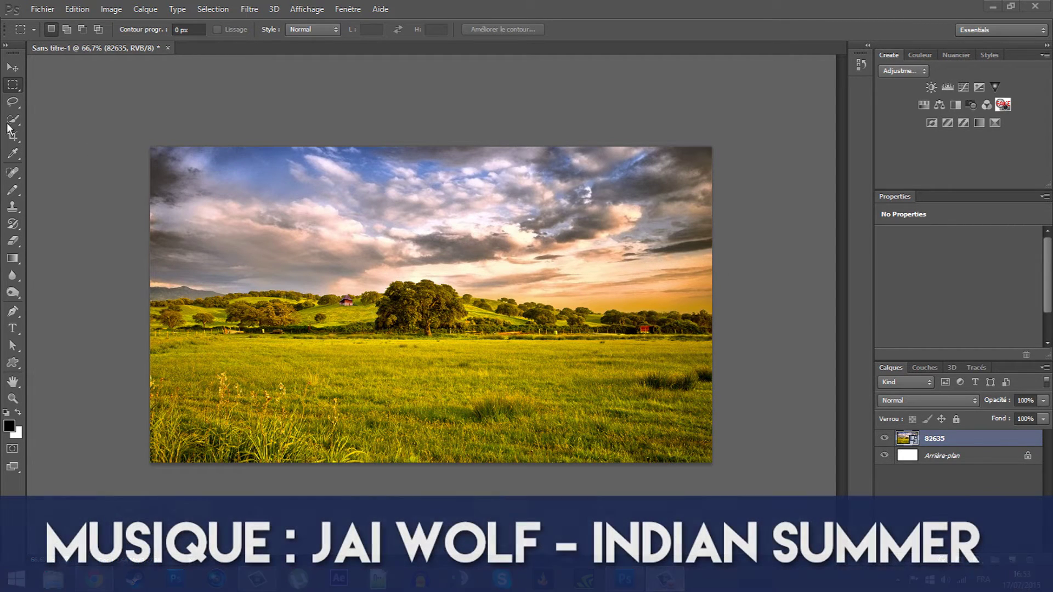
- Select the Horizontal Type tool, set to Lemon/Milk at 216,52 pt
{"action": "left_click", "coordinate": [12, 328]}
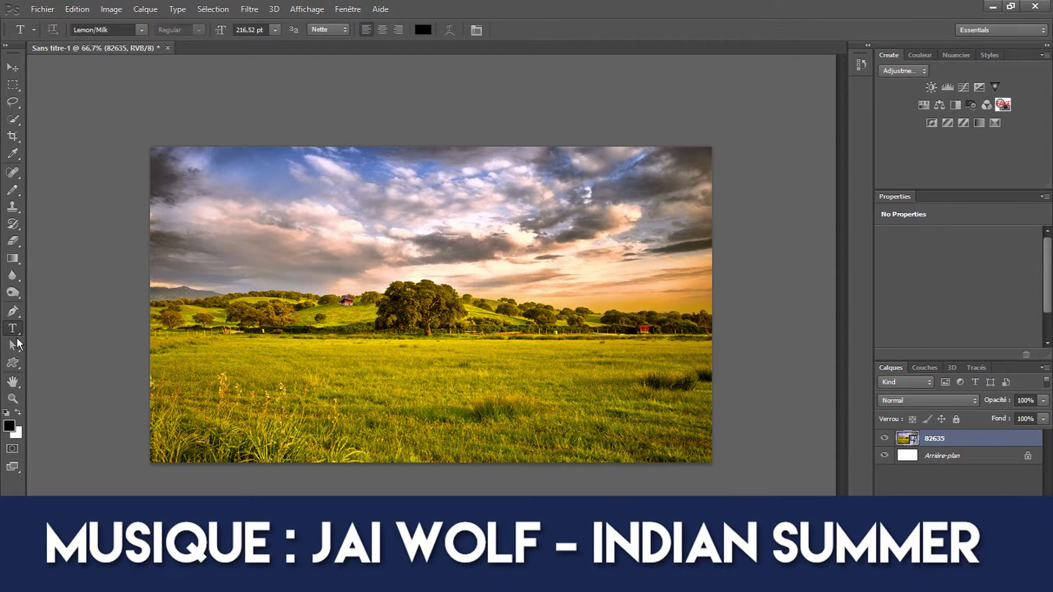
- Type TUTORIEL across the middle of the photo, nudge it into place, and commit it
{"action": "left_click", "coordinate": [184, 337]}
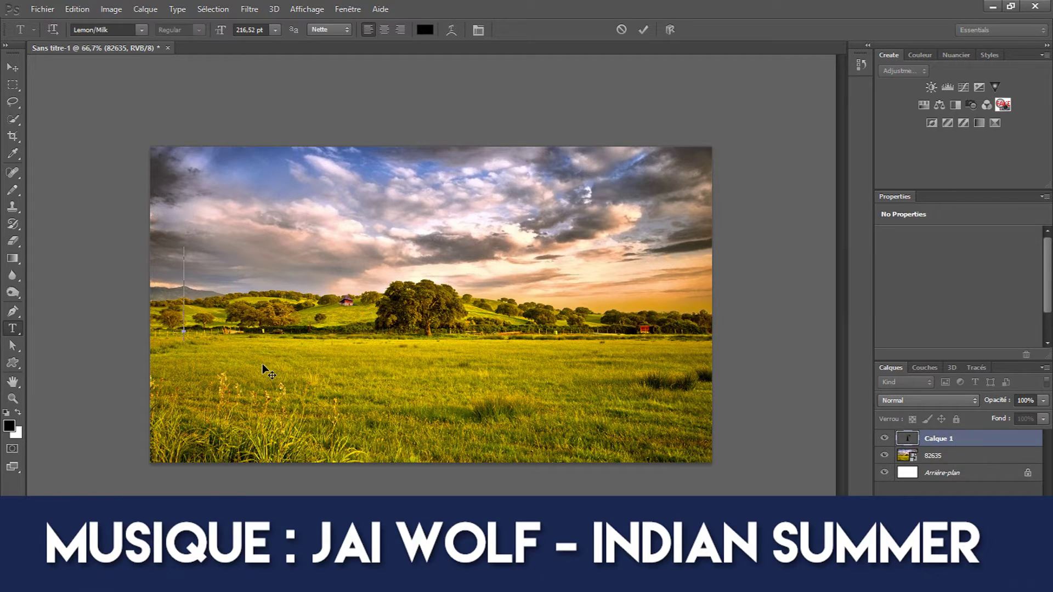
{"action": "type", "text": "TUTORIEL"}
{"action": "left_click_drag", "start_coordinate": [318, 415], "coordinate": [334, 426]}
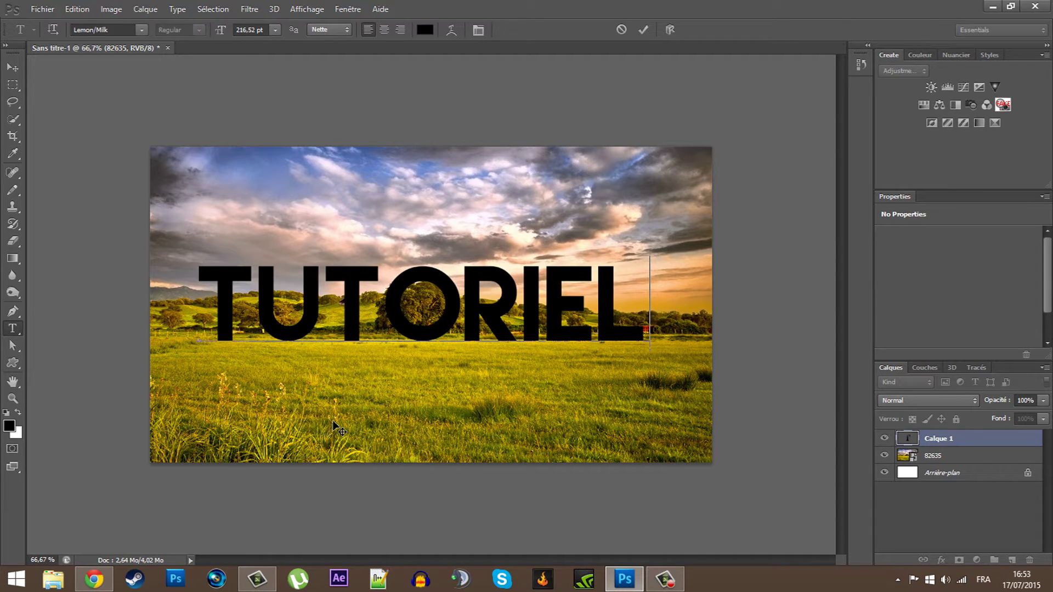
{"action": "left_click_drag", "start_coordinate": [336, 428], "coordinate": [339, 431]}
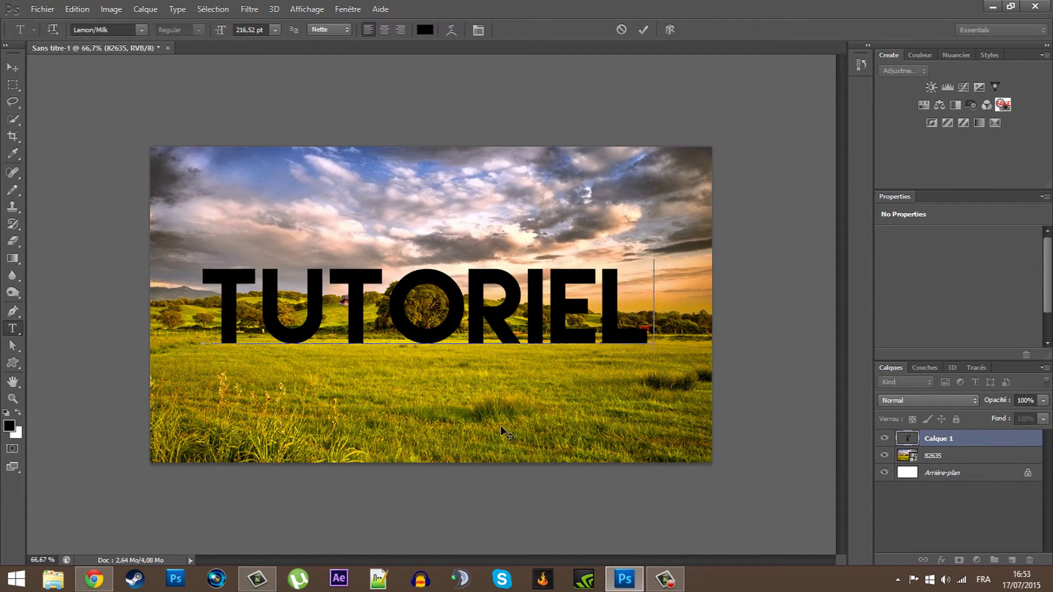
{"action": "left_click", "coordinate": [966, 444]}
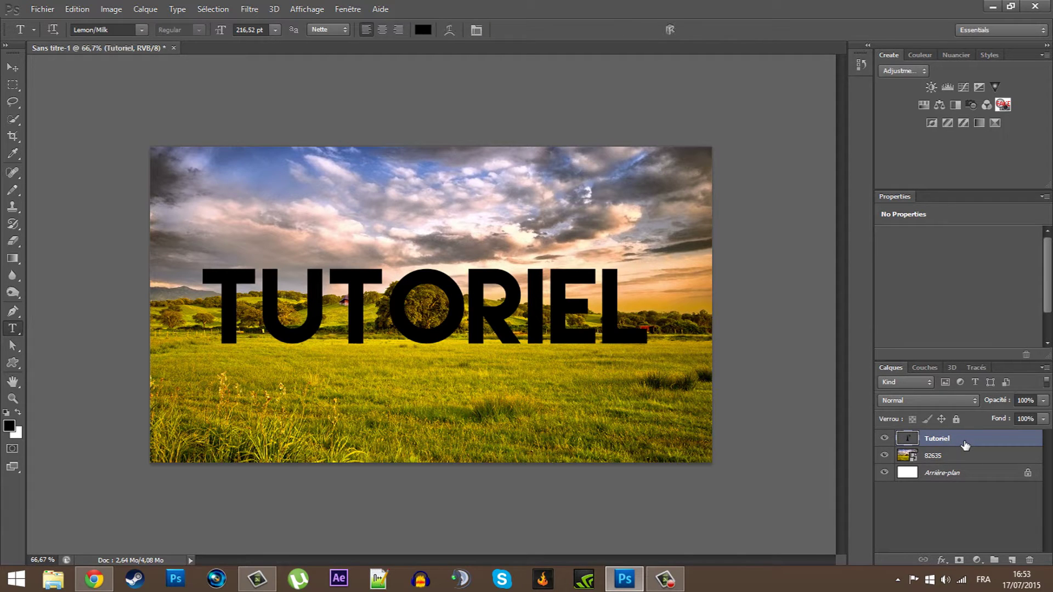
{"action": "left_click", "coordinate": [965, 456]}
{"action": "left_click", "coordinate": [884, 455]}
{"action": "left_click", "coordinate": [890, 458]}
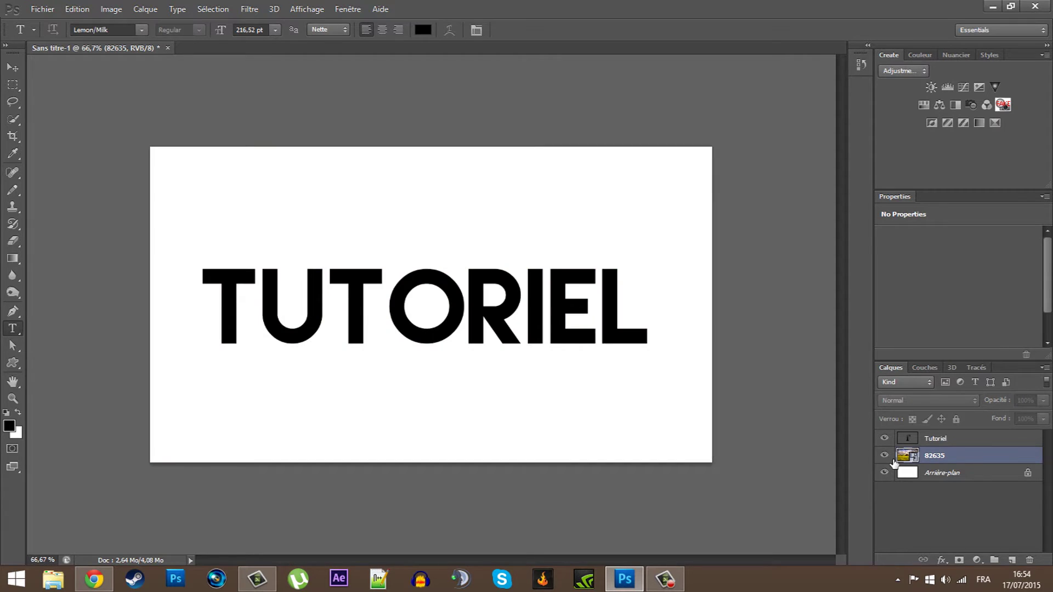
{"action": "left_click", "coordinate": [890, 458]}
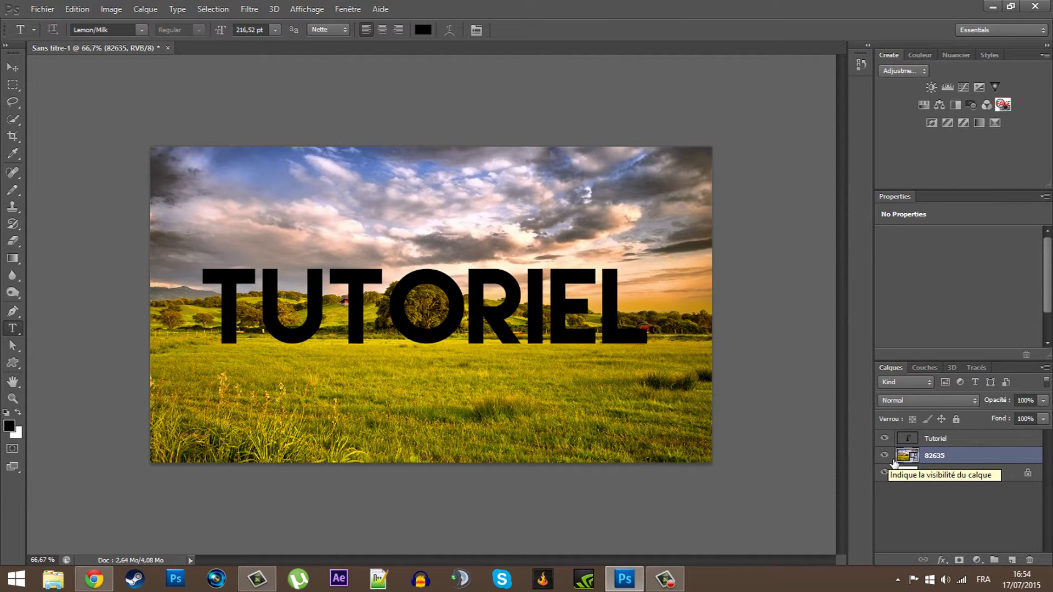
{"action": "left_click", "coordinate": [891, 459]}
{"action": "left_click", "coordinate": [893, 460]}
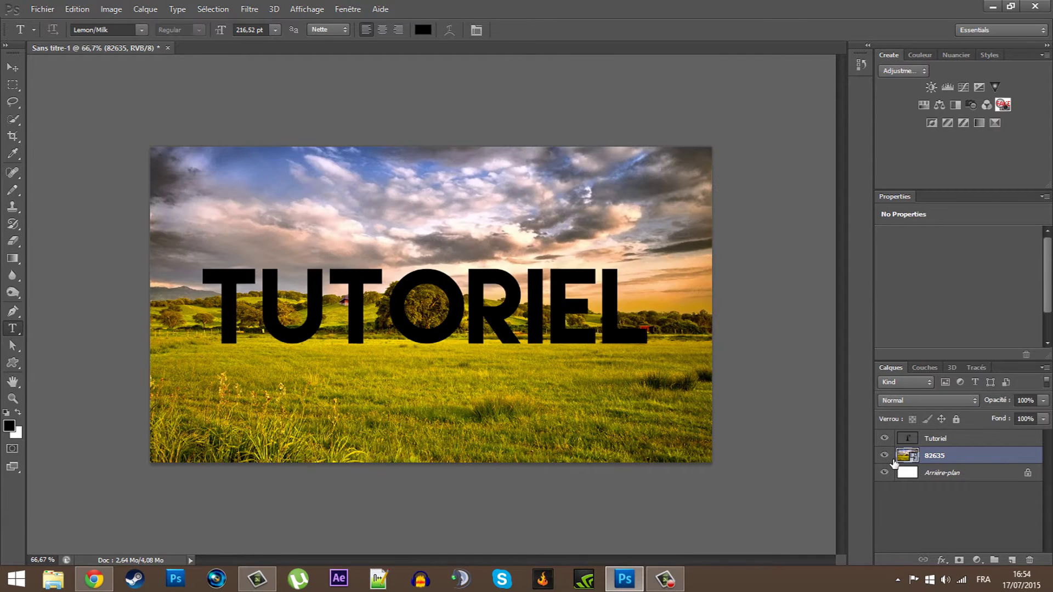
{"action": "left_click", "coordinate": [949, 441]}
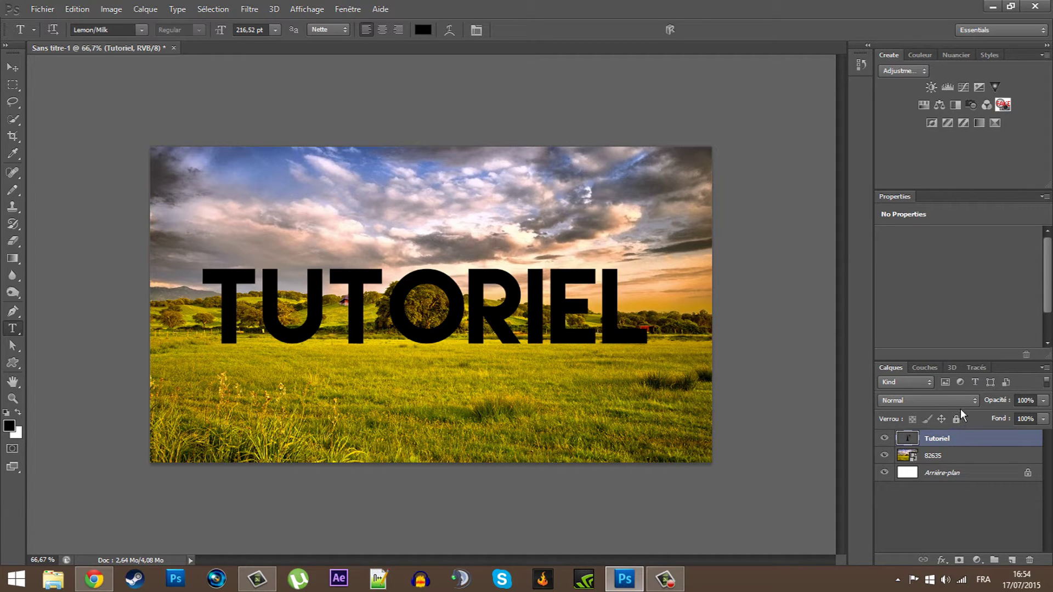
- Set the Tutoriel layer's blending mode to Superposition
{"action": "left_click", "coordinate": [939, 409]}
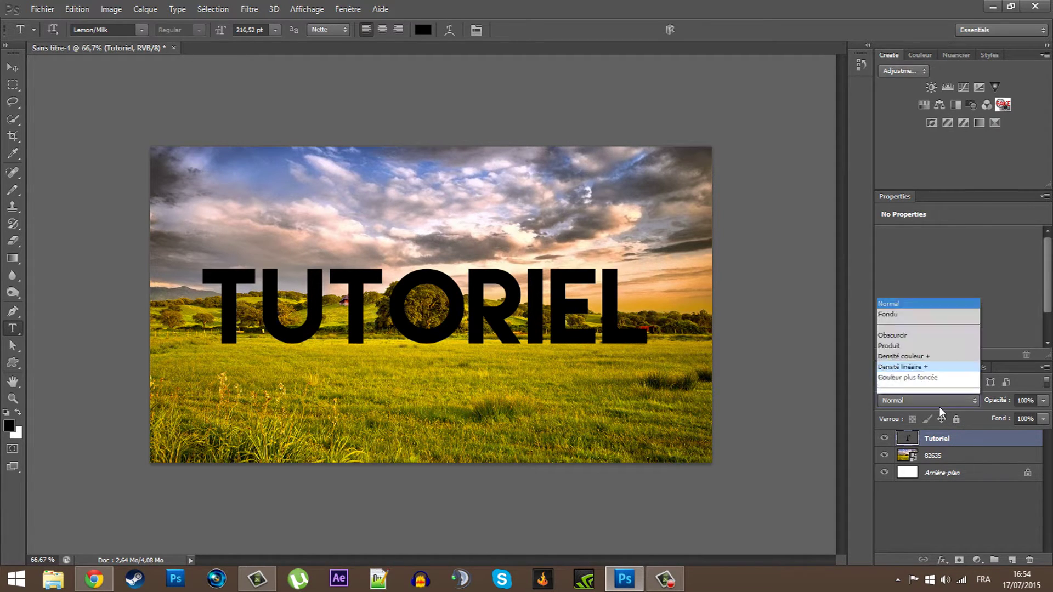
{"action": "left_click", "coordinate": [939, 410]}
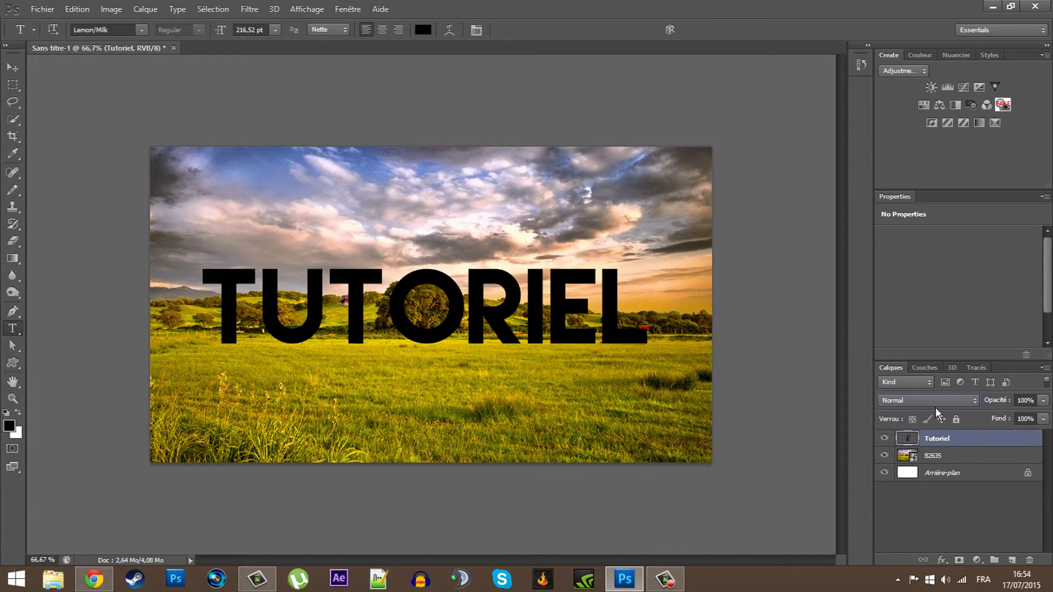
{"action": "left_click", "coordinate": [934, 401]}
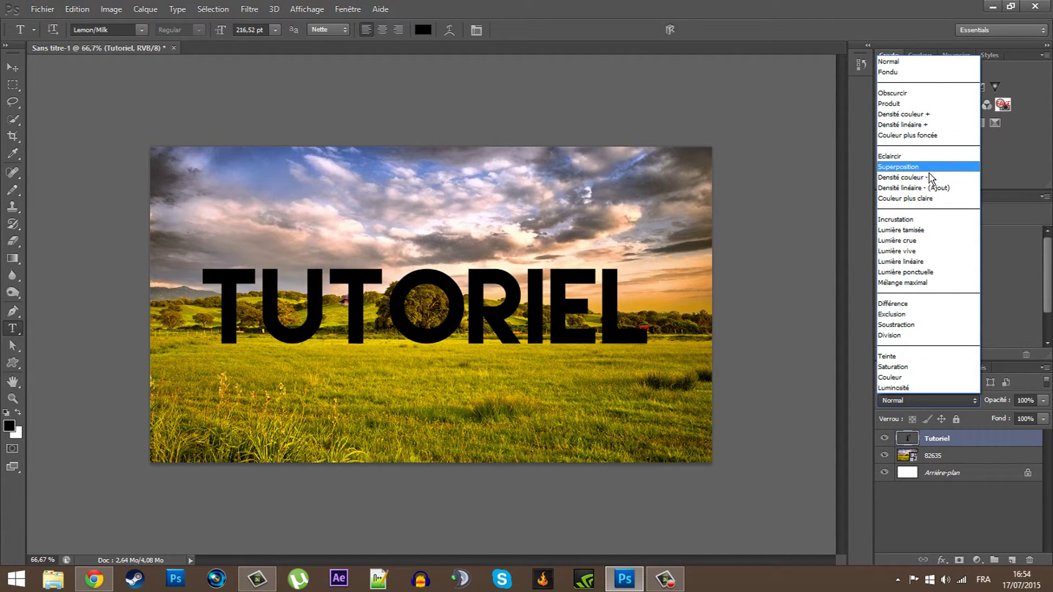
{"action": "left_click", "coordinate": [928, 169]}
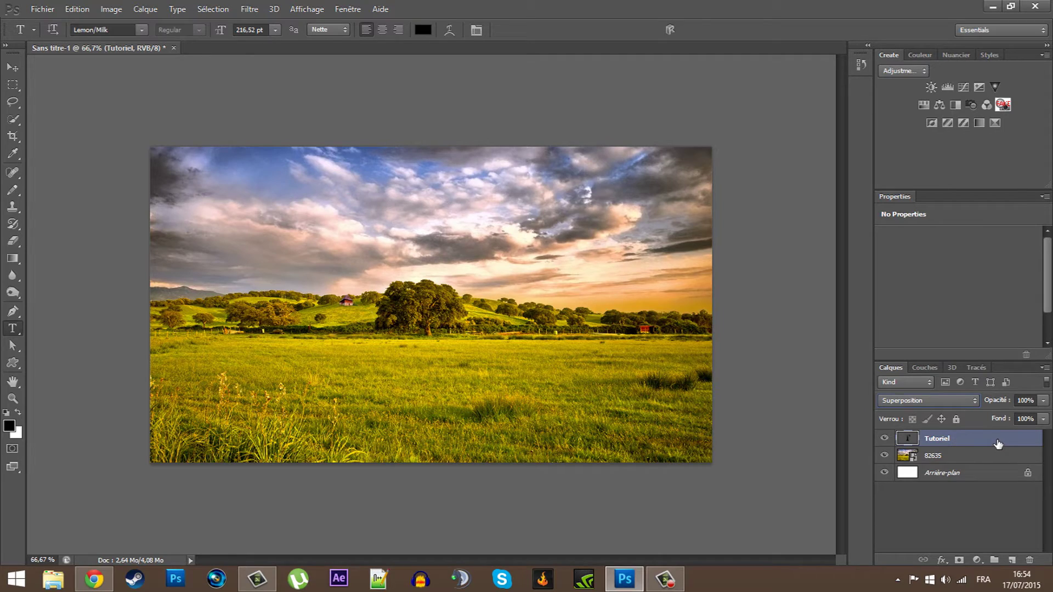
- Open the Tutoriel layer style and enable Ombre portée (drop shadow)
{"action": "double_click", "coordinate": [997, 444]}
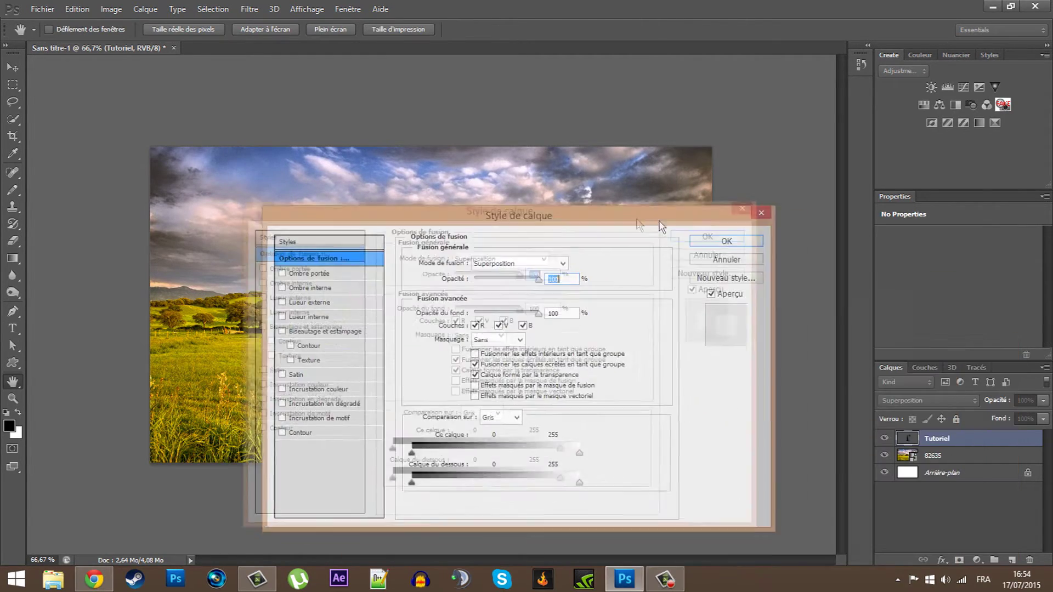
{"action": "left_click_drag", "start_coordinate": [659, 222], "coordinate": [1009, 160]}
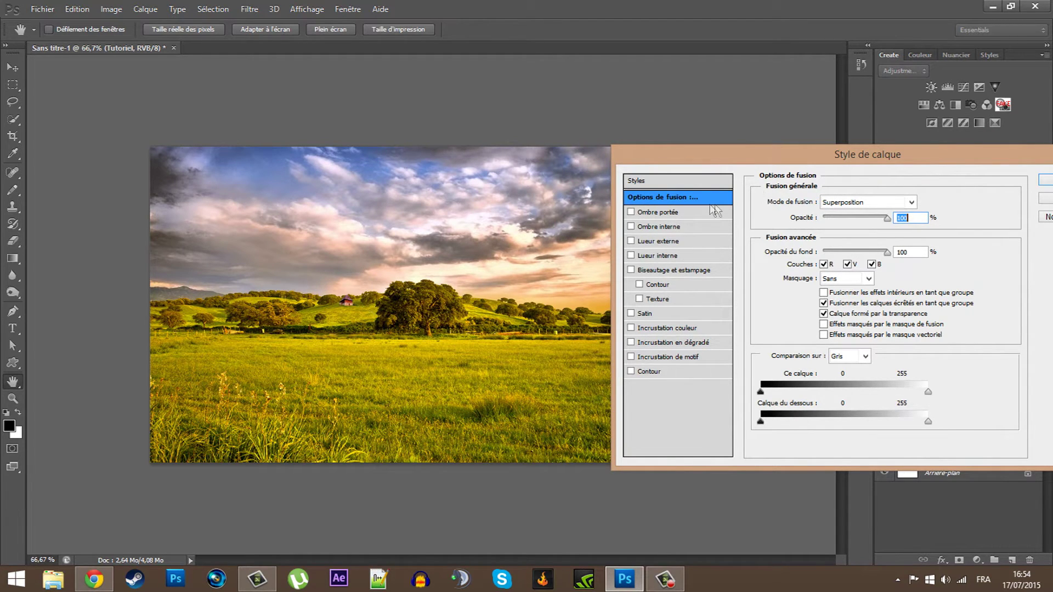
{"action": "left_click", "coordinate": [694, 212]}
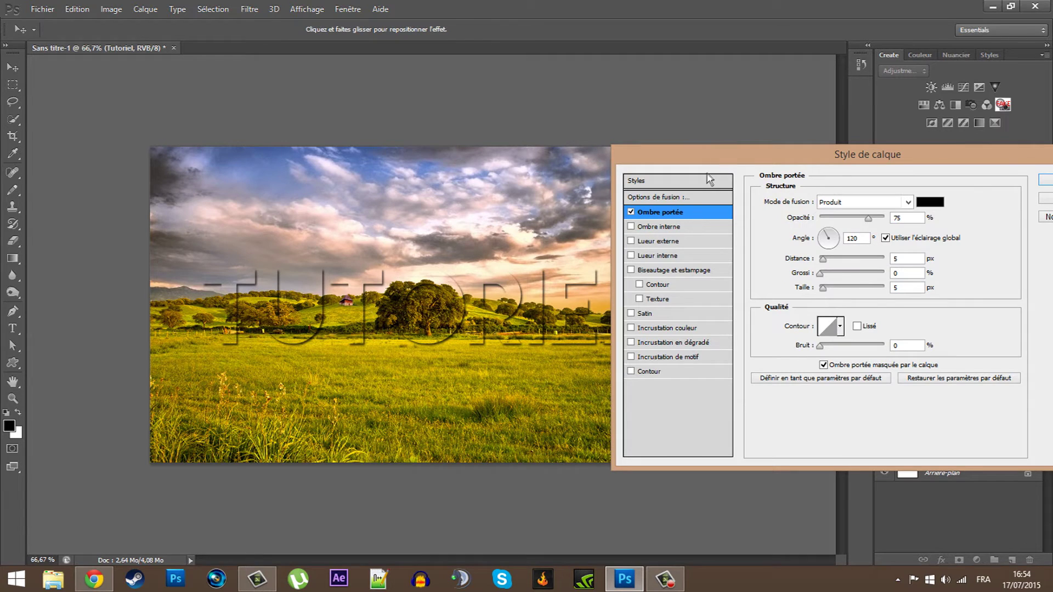
{"action": "mouse_move", "coordinate": [717, 169]}
{"action": "left_mouse_down"}
{"action": "mouse_move", "coordinate": [761, 179]}
{"action": "mouse_move", "coordinate": [772, 216]}
{"action": "mouse_move", "coordinate": [756, 252]}
{"action": "left_mouse_up"}
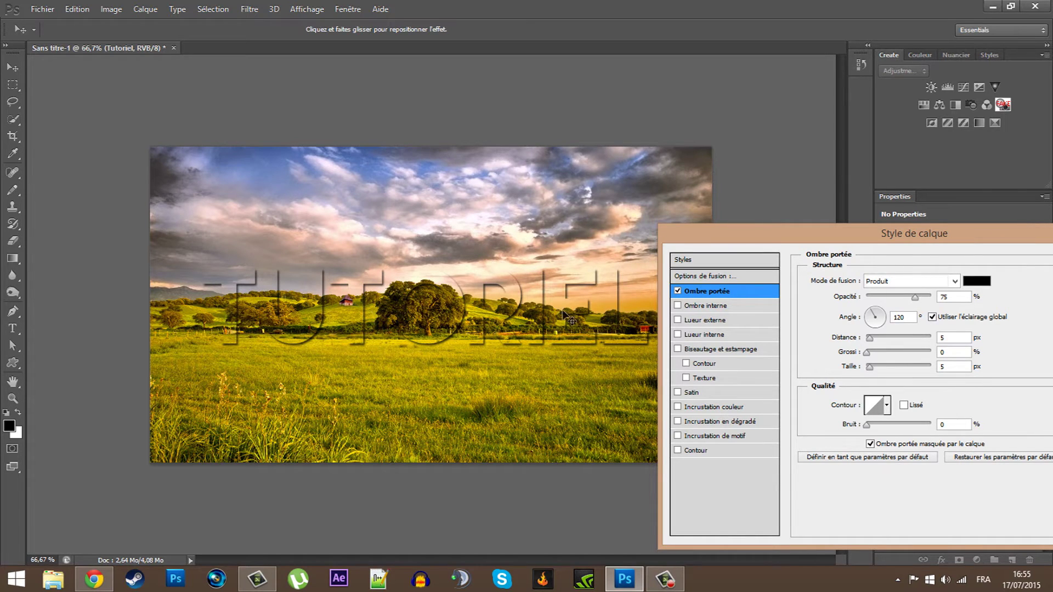
- Set the drop shadow to 59% opacity, 2 px distance and a larger size
{"action": "key", "text": "shift+Tab"}
{"action": "key", "text": "Down"}
{"action": "key", "text": "Down"}
{"action": "key", "text": "Down"}
{"action": "key", "text": "Down"}
{"action": "key", "text": "Down"}
{"action": "key", "text": "Down"}
{"action": "key", "text": "Down"}
{"action": "key", "text": "Down"}
{"action": "key", "text": "Down"}
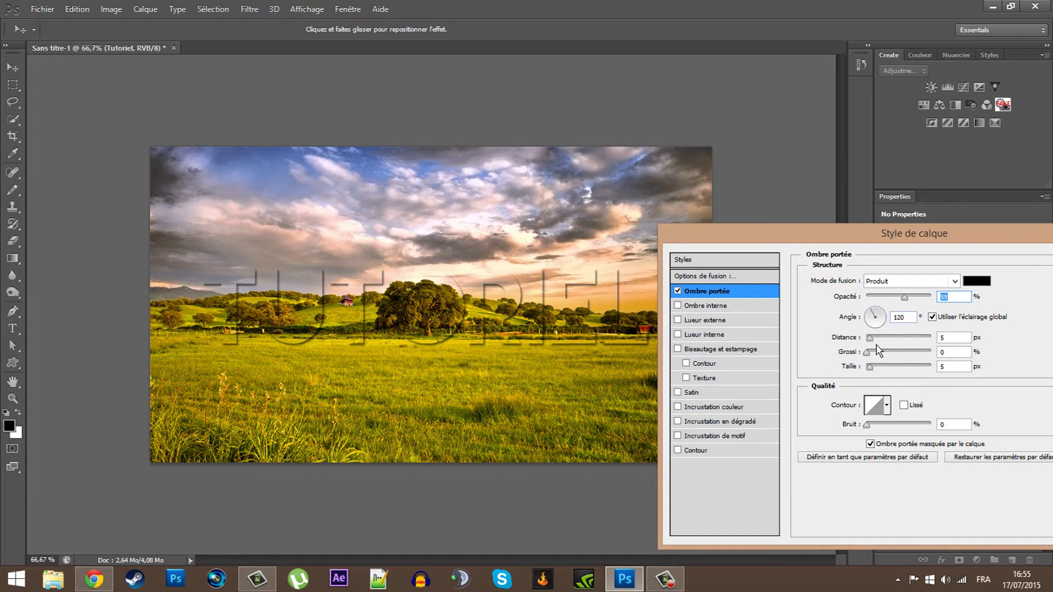
{"action": "key", "text": "Tab"}
{"action": "key", "text": "Tab"}
{"action": "key", "text": "Down"}
{"action": "key", "text": "Down"}
{"action": "key", "text": "Down"}
{"action": "key", "text": "Down"}
{"action": "key", "text": "Down"}
{"action": "key", "text": "Up"}
{"action": "key", "text": "Up"}
{"action": "key", "text": "Up"}
{"action": "key", "text": "Up"}
{"action": "key", "text": "Up"}
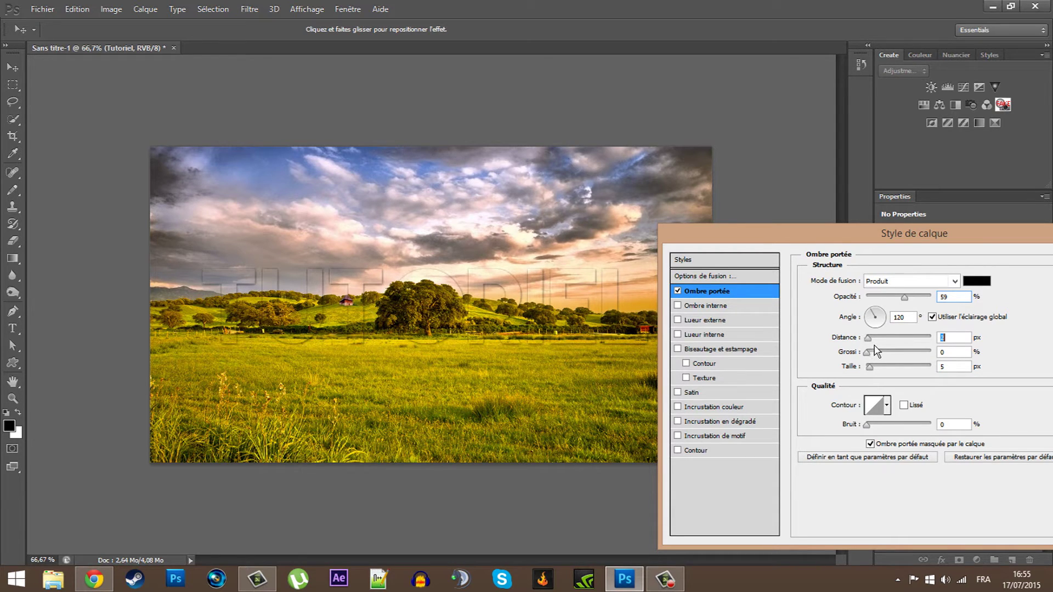
{"action": "key", "text": "Tab"}
{"action": "key", "text": "Tab"}
{"action": "key", "text": "Up"}
{"action": "key", "text": "Up"}
{"action": "key", "text": "Up"}
{"action": "key", "text": "Up"}
{"action": "key", "text": "Up"}
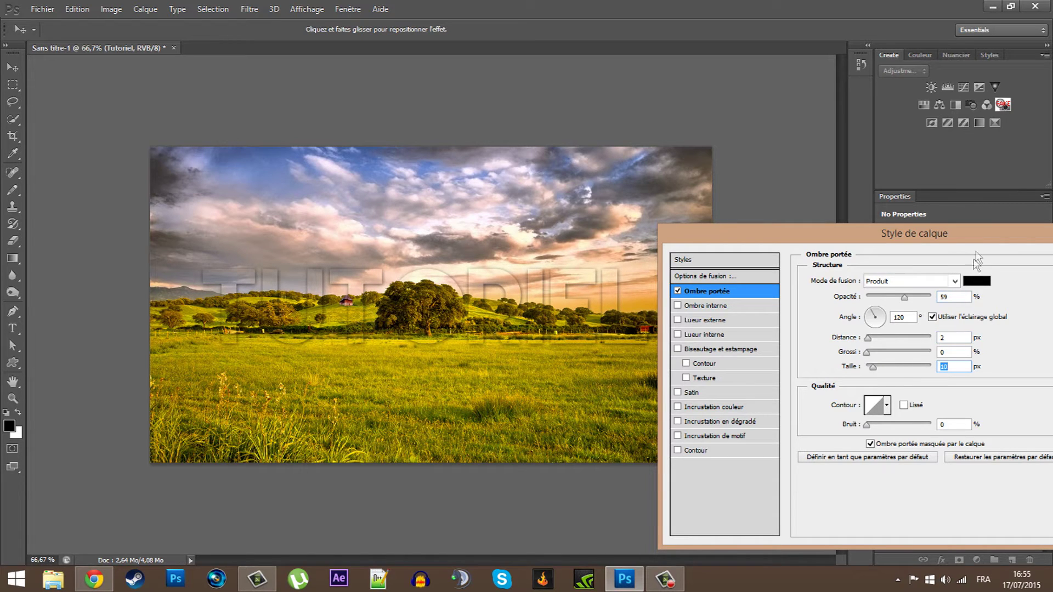
{"action": "left_click_drag", "start_coordinate": [979, 250], "coordinate": [440, 409]}
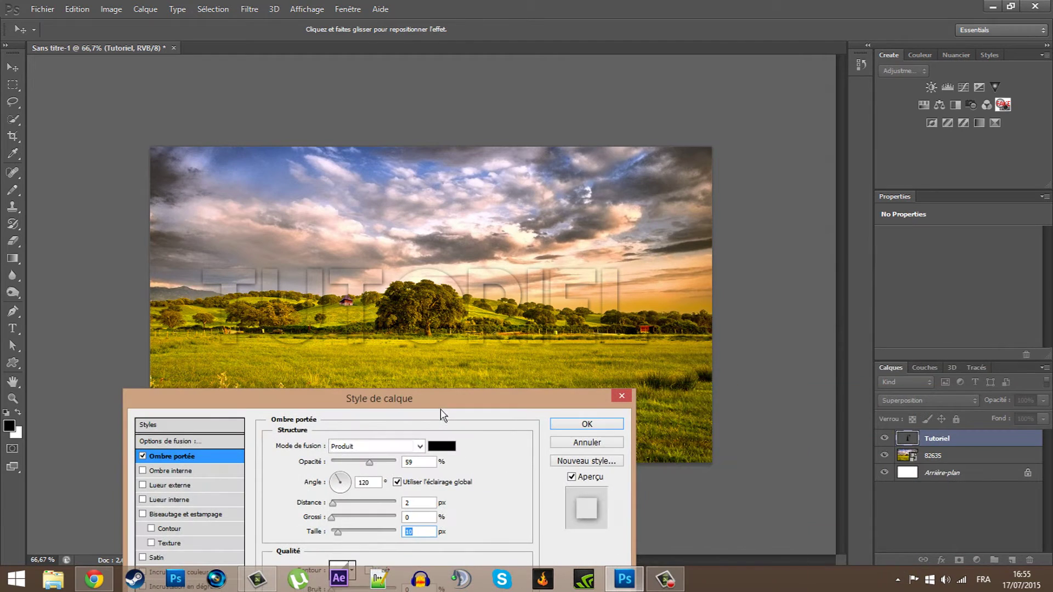
{"action": "left_click", "coordinate": [628, 423]}
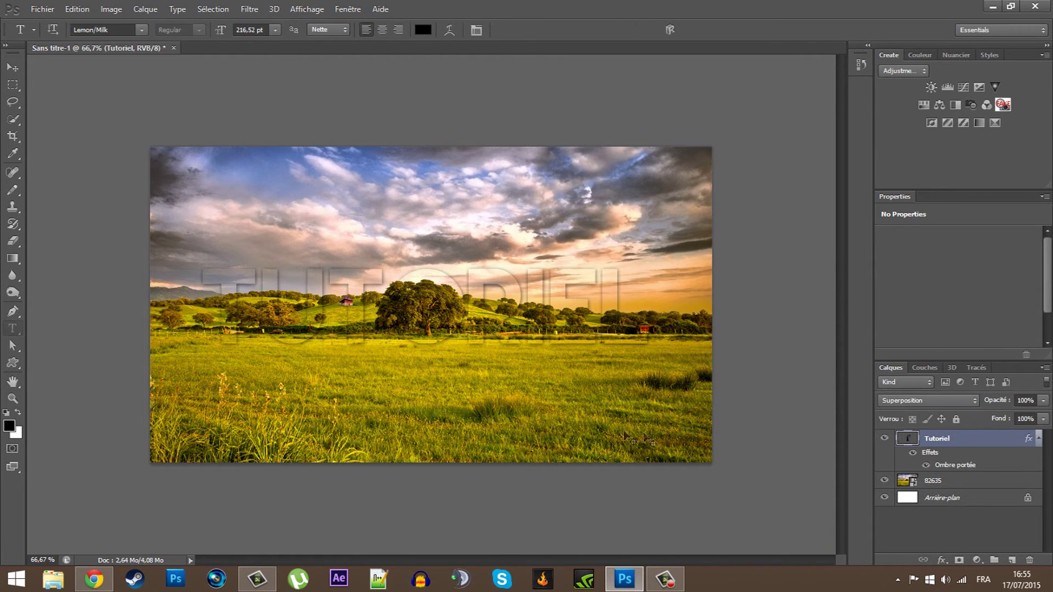
- Free-transform the TUTORIEL text upward into the clouds above the tree line
{"action": "key", "text": "ctrl+t"}
{"action": "left_click_drag", "start_coordinate": [536, 336], "coordinate": [543, 272]}
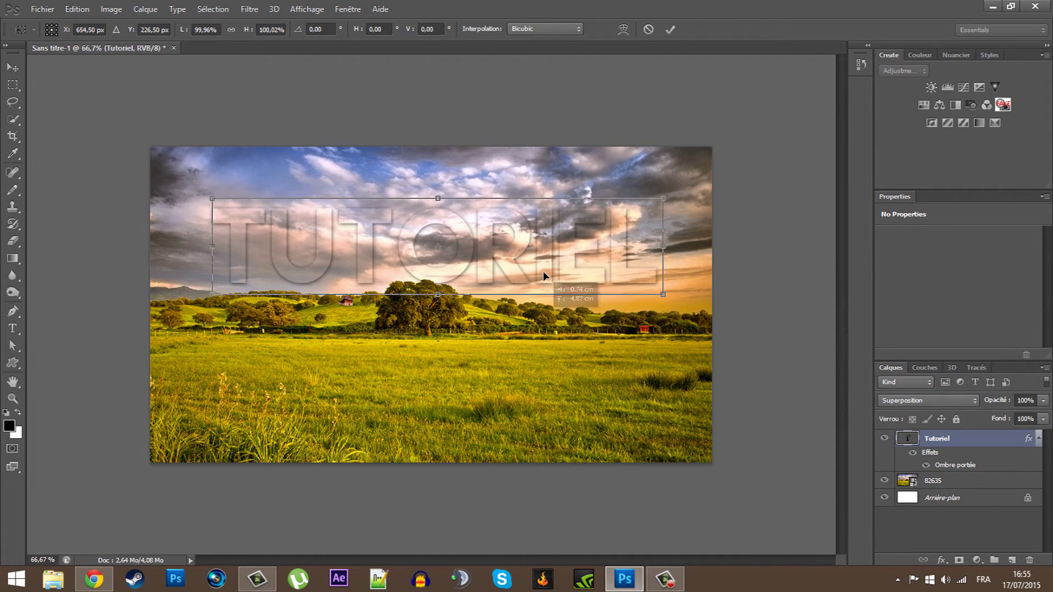
{"action": "key", "text": "Return"}
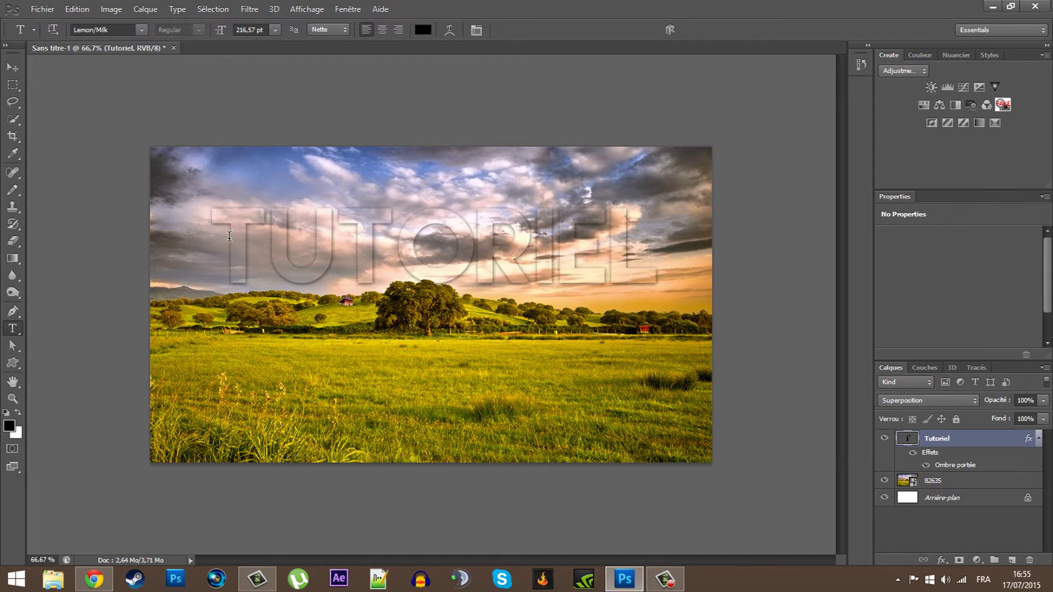
- Add a 1 px Contour stroke at 41% opacity to the TUTORIEL letters
{"action": "double_click", "coordinate": [987, 445]}
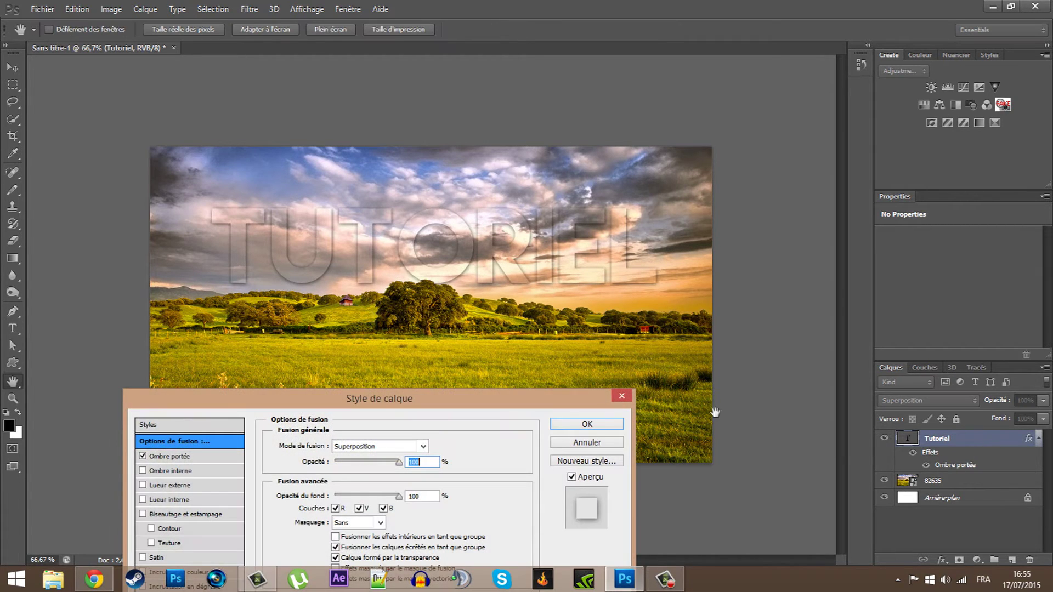
{"action": "left_click_drag", "start_coordinate": [408, 399], "coordinate": [891, 162]}
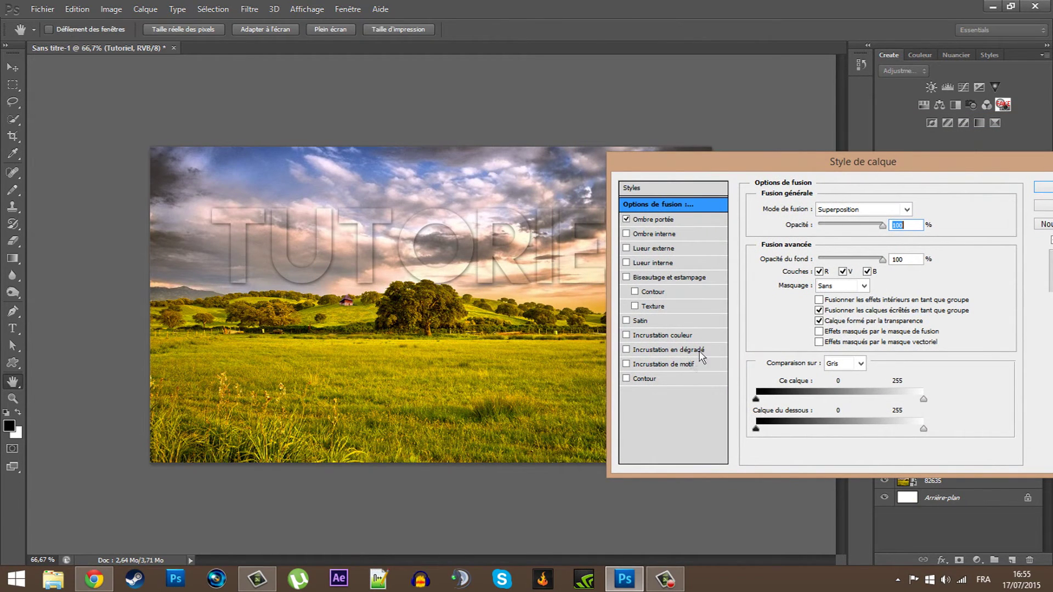
{"action": "left_click", "coordinate": [669, 379]}
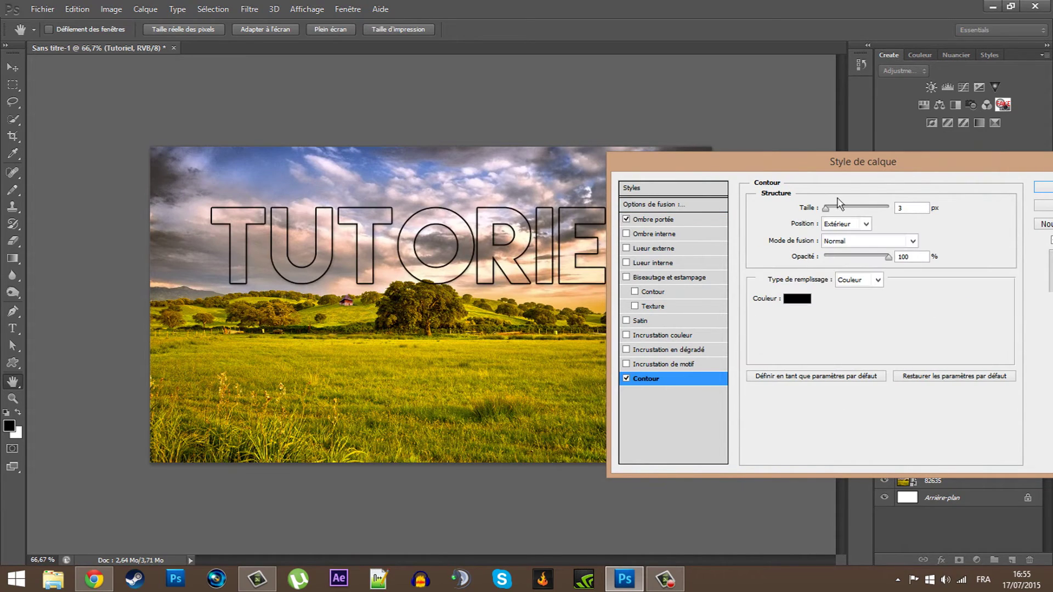
{"action": "left_click_drag", "start_coordinate": [826, 209], "coordinate": [823, 214]}
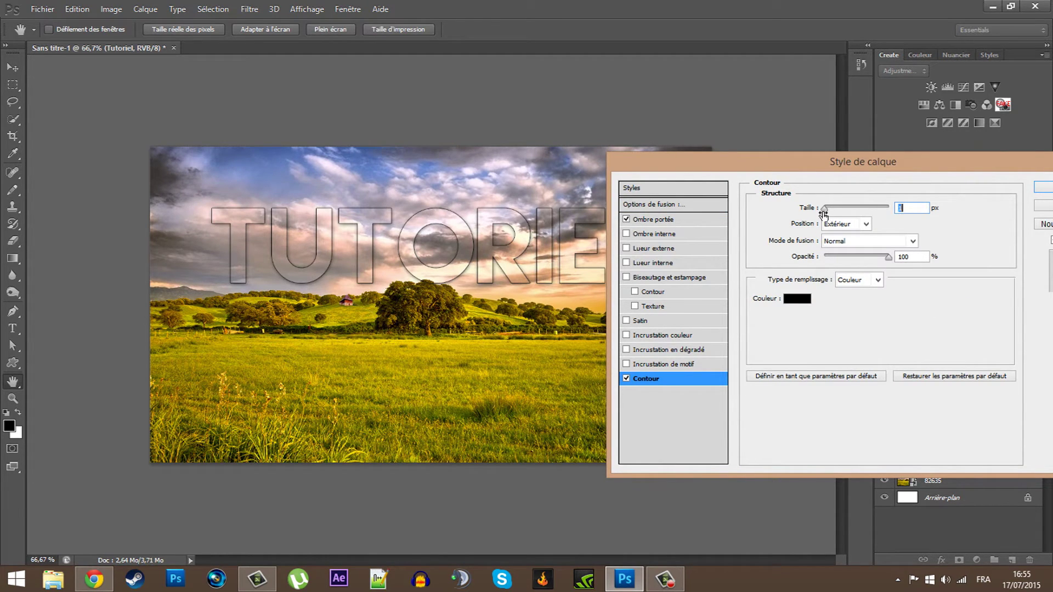
{"action": "mouse_move", "coordinate": [888, 256]}
{"action": "left_mouse_down"}
{"action": "mouse_move", "coordinate": [850, 258]}
{"action": "mouse_move", "coordinate": [855, 268]}
{"action": "left_mouse_up"}
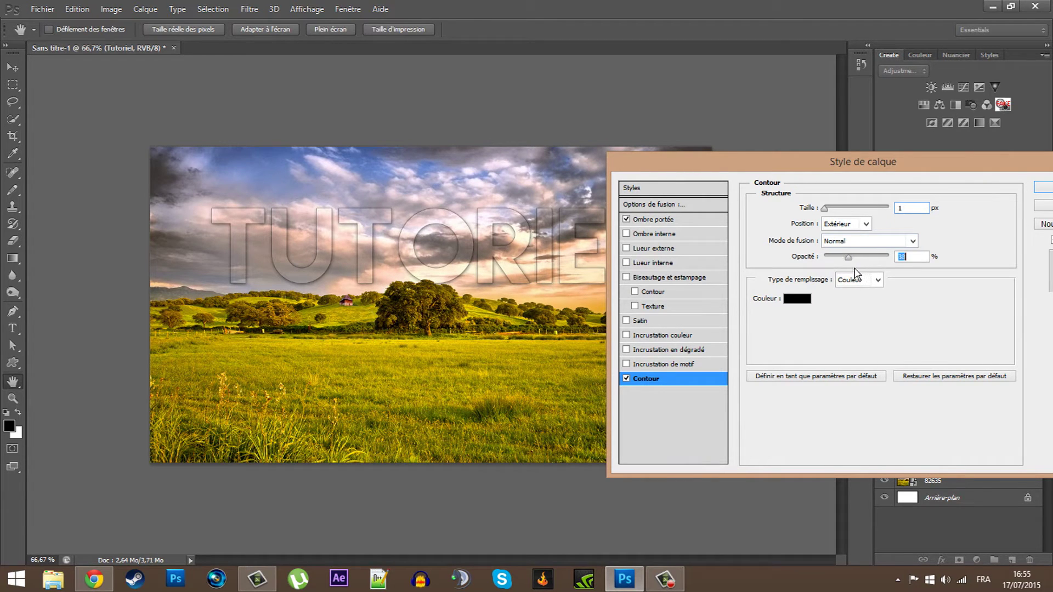
- Try Bevel & Emboss on the text, pushing depth to maximum then slightly lower
{"action": "left_click", "coordinate": [650, 351]}
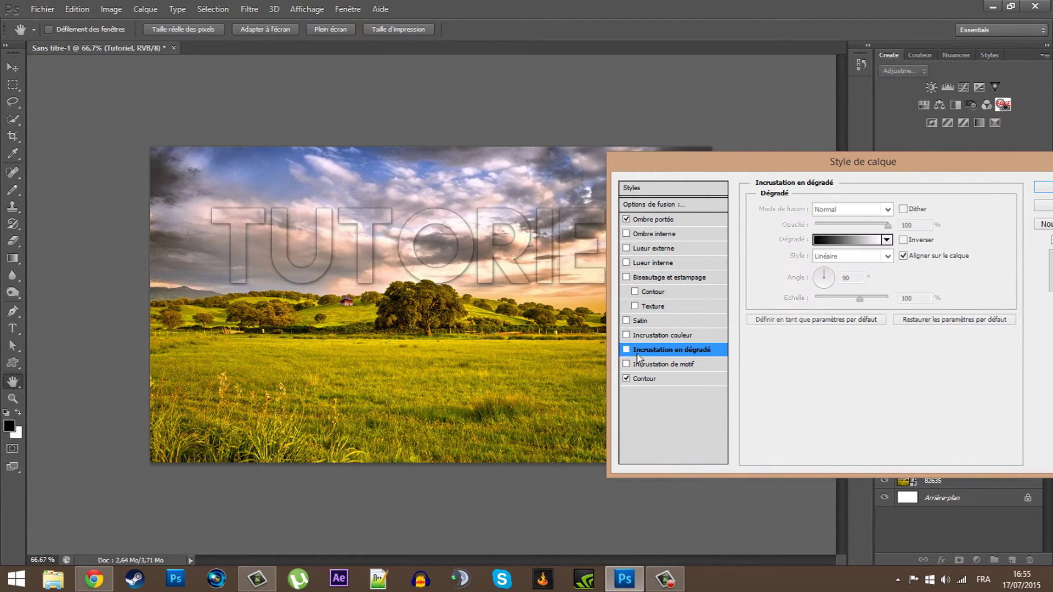
{"action": "left_click", "coordinate": [658, 278]}
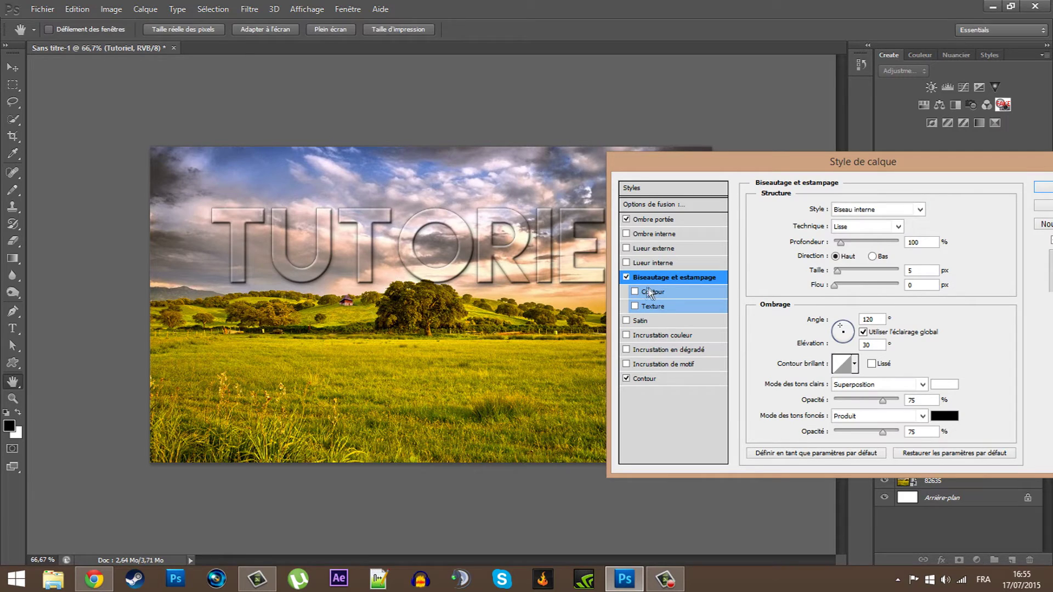
{"action": "left_click", "coordinate": [626, 277]}
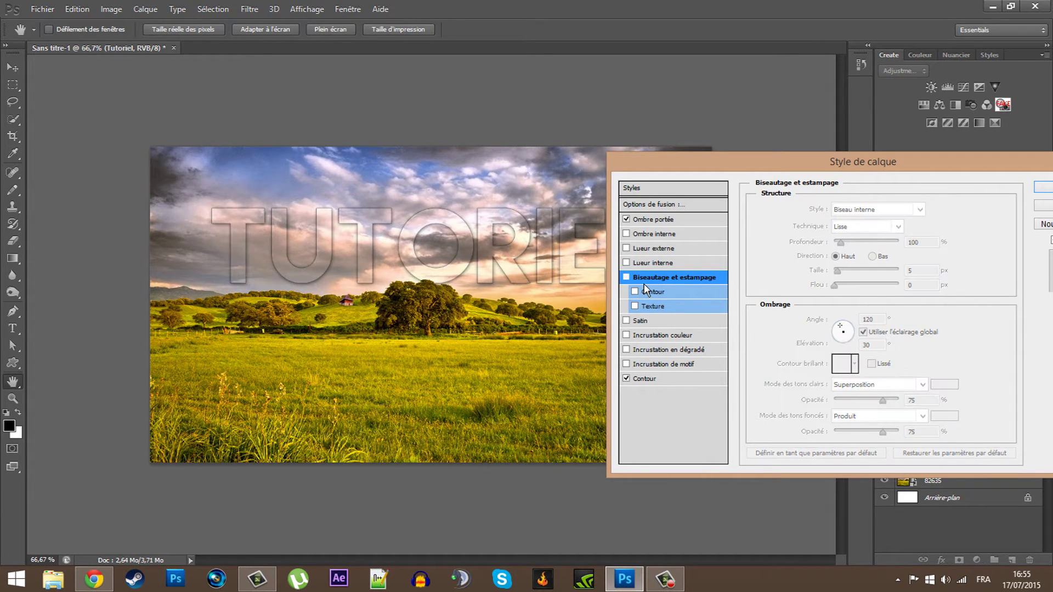
{"action": "left_click", "coordinate": [643, 284]}
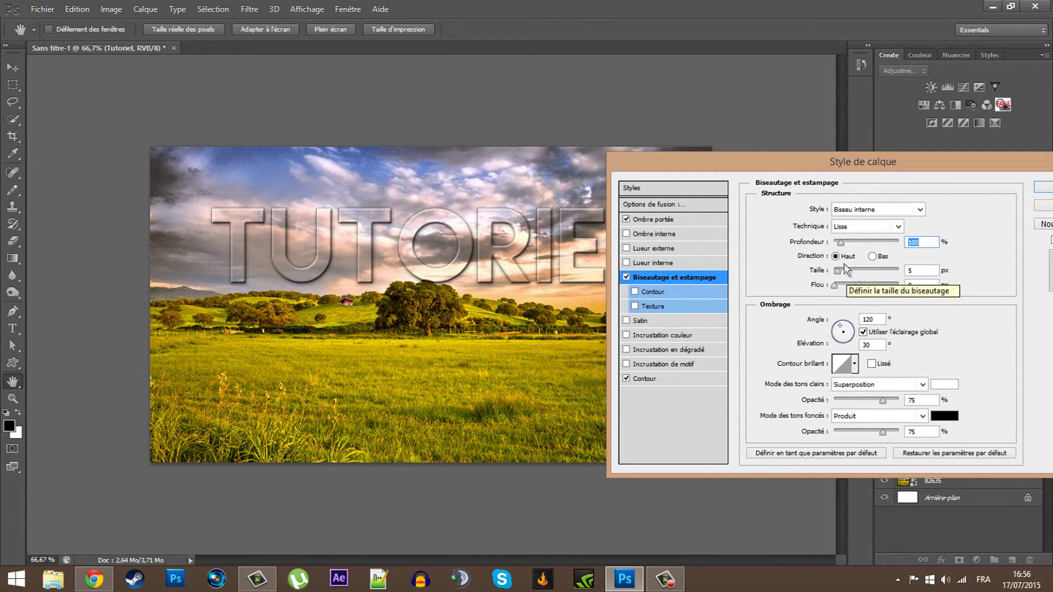
{"action": "left_click_drag", "start_coordinate": [840, 242], "coordinate": [930, 251]}
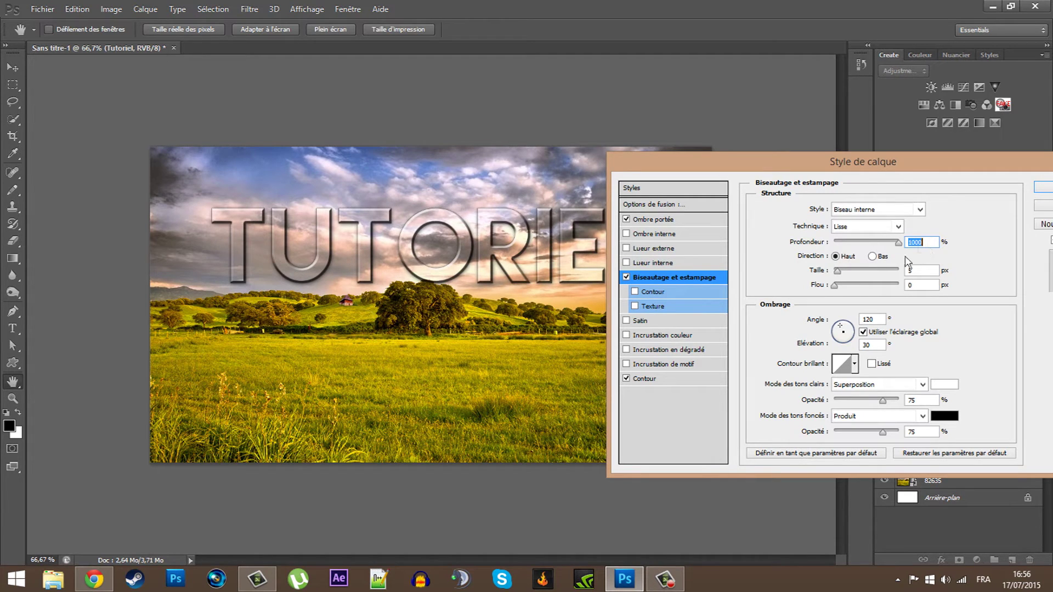
{"action": "mouse_move", "coordinate": [898, 244]}
{"action": "left_mouse_down"}
{"action": "mouse_move", "coordinate": [839, 257]}
{"action": "mouse_move", "coordinate": [861, 282]}
{"action": "mouse_move", "coordinate": [895, 277]}
{"action": "left_mouse_up"}
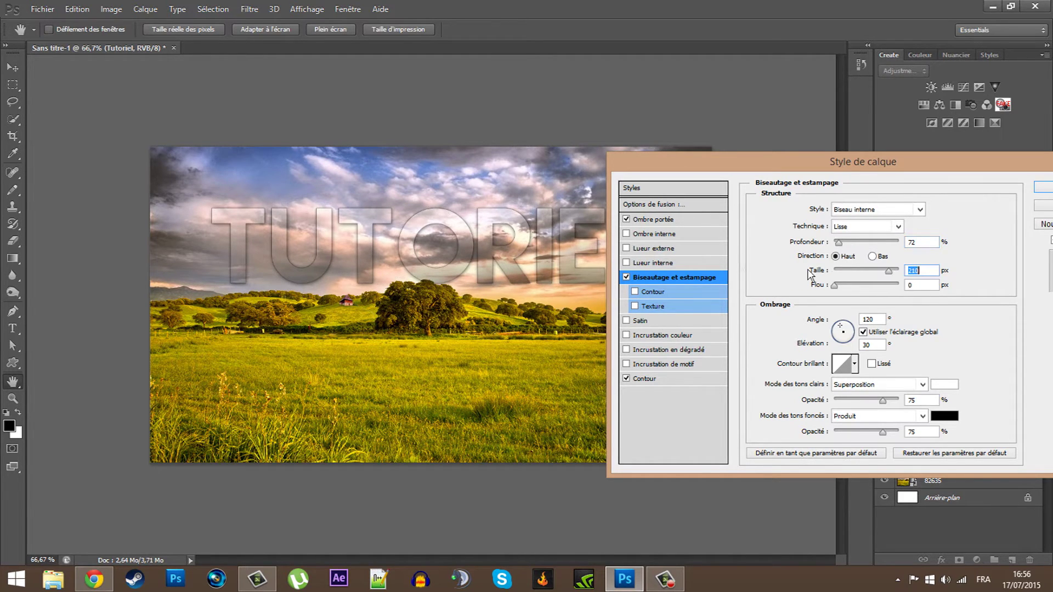
- Turn off Bevel & Emboss and Outer Glow, keeping only stroke and drop shadow
{"action": "left_click", "coordinate": [625, 277]}
{"action": "left_click", "coordinate": [655, 248]}
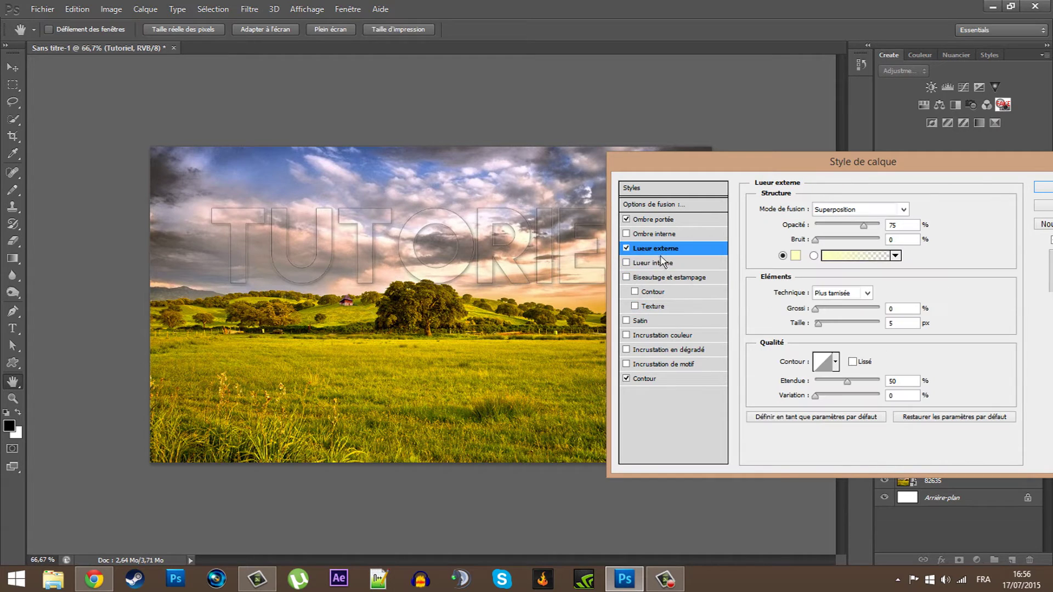
{"action": "left_click", "coordinate": [626, 248]}
{"action": "left_click", "coordinate": [654, 262]}
{"action": "mouse_move", "coordinate": [815, 181]}
{"action": "left_mouse_down"}
{"action": "mouse_move", "coordinate": [463, 283]}
{"action": "mouse_move", "coordinate": [373, 282]}
{"action": "left_mouse_up"}
{"action": "left_click", "coordinate": [626, 317]}
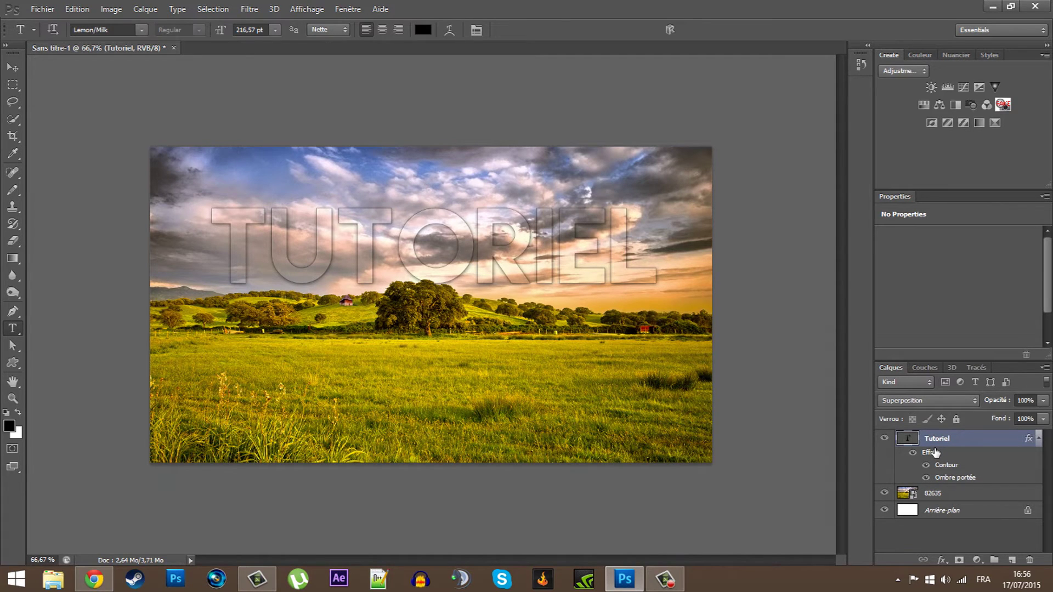
- Free-transform the TUTORIEL text down onto the tree line
{"action": "key", "text": "ctrl+t"}
{"action": "left_click_drag", "start_coordinate": [532, 271], "coordinate": [530, 297]}
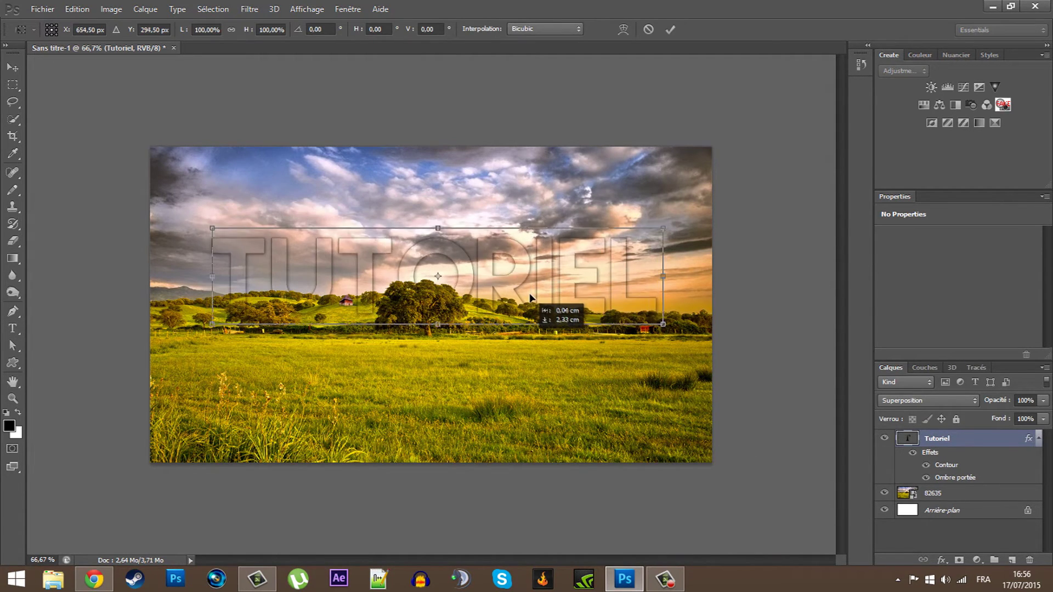
{"action": "mouse_move", "coordinate": [529, 297]}
{"action": "left_mouse_down"}
{"action": "mouse_move", "coordinate": [532, 381]}
{"action": "mouse_move", "coordinate": [530, 329]}
{"action": "left_mouse_up"}
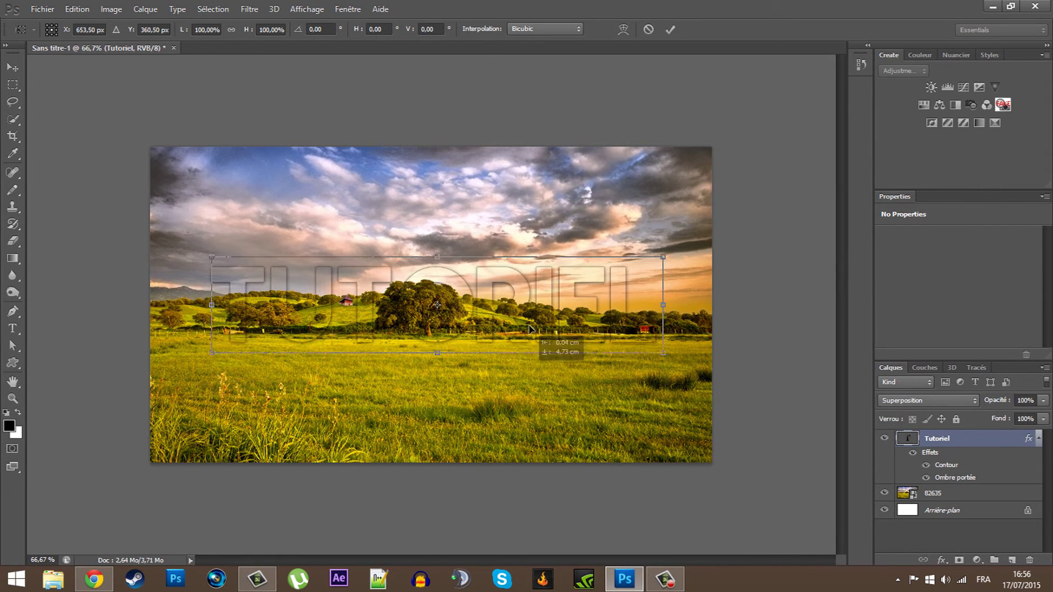
{"action": "key", "text": "Return"}
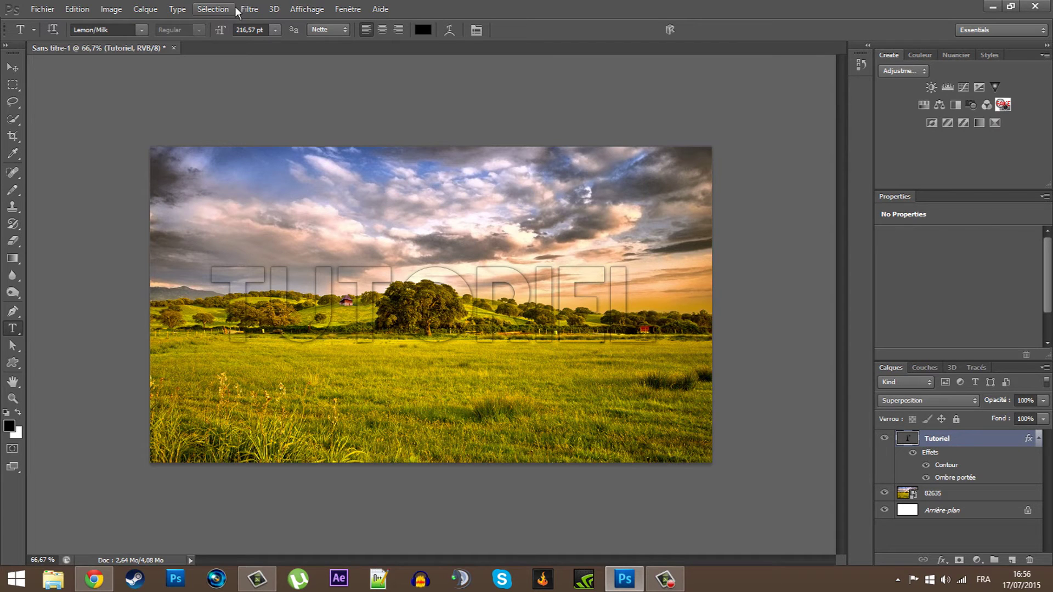
- Load the TUTORIEL letter shapes as a selection on photo layer 82635
{"action": "left_click", "coordinate": [220, 8]}
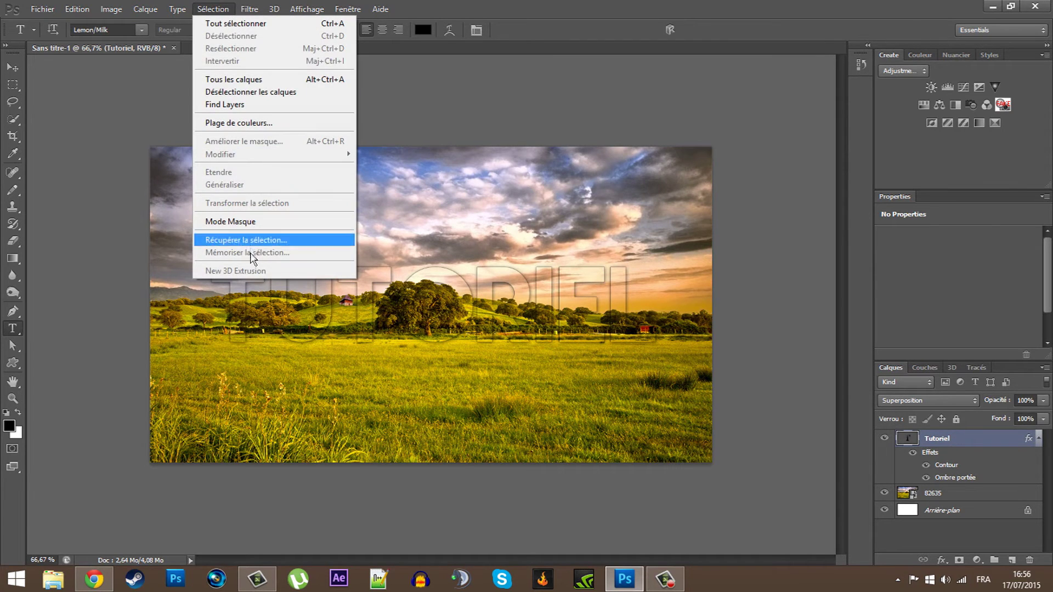
{"action": "left_click", "coordinate": [257, 238]}
{"action": "left_click", "coordinate": [619, 164]}
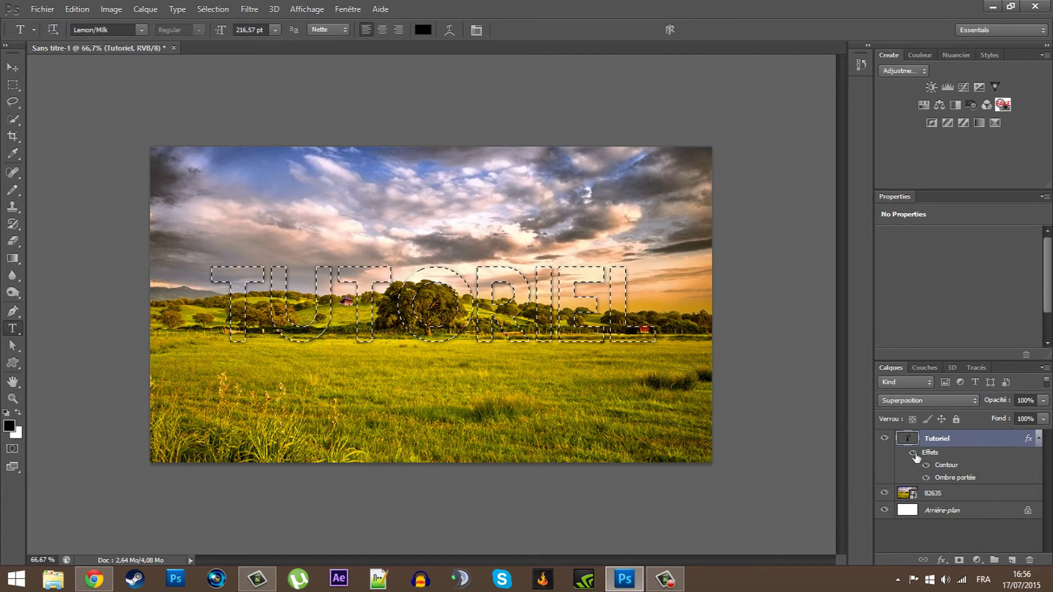
{"action": "left_click", "coordinate": [948, 501]}
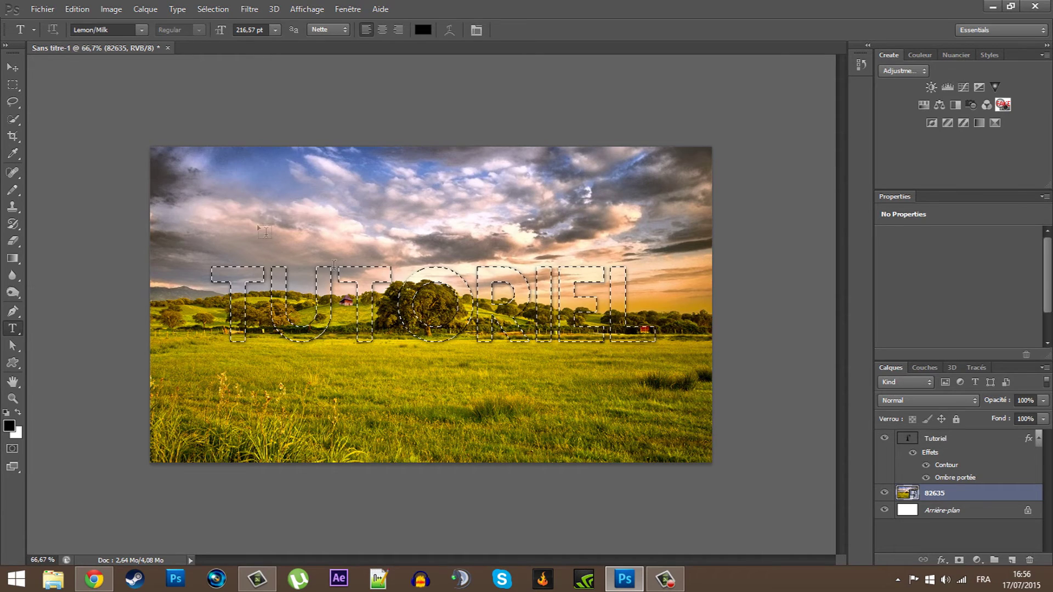
{"action": "left_click", "coordinate": [22, 92]}
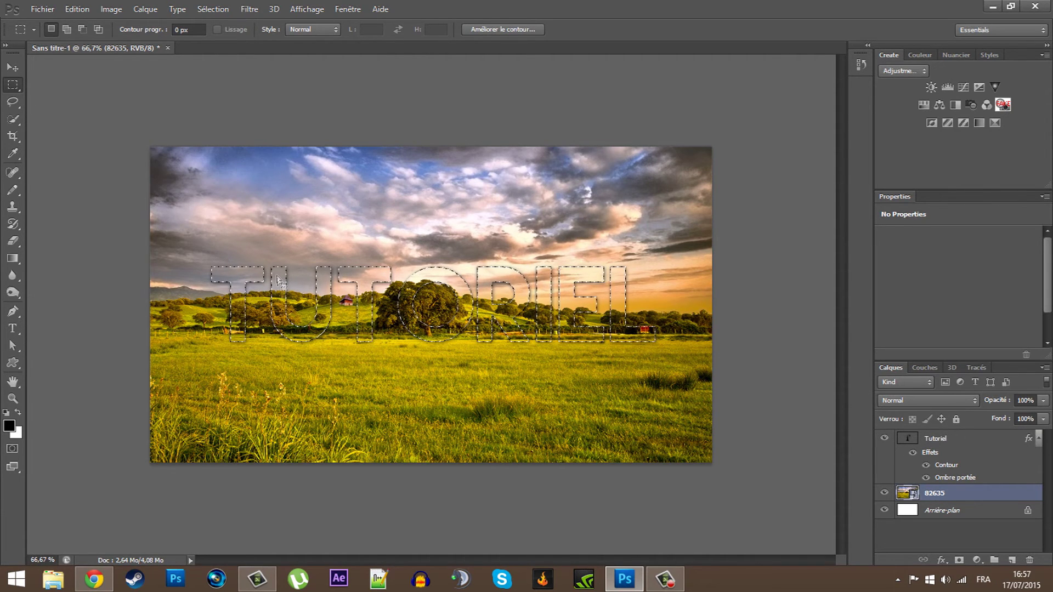
{"action": "right_click", "coordinate": [327, 306]}
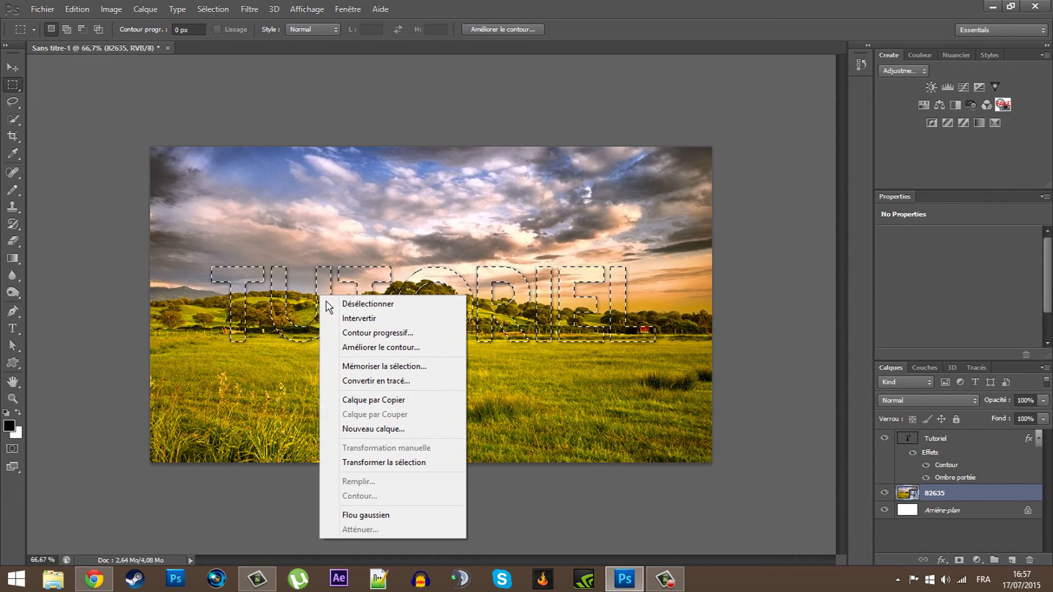
- Copy the letter-shaped photo area to Calque 1 and give it a 3.7 px Gaussian blur
{"action": "left_click", "coordinate": [395, 403]}
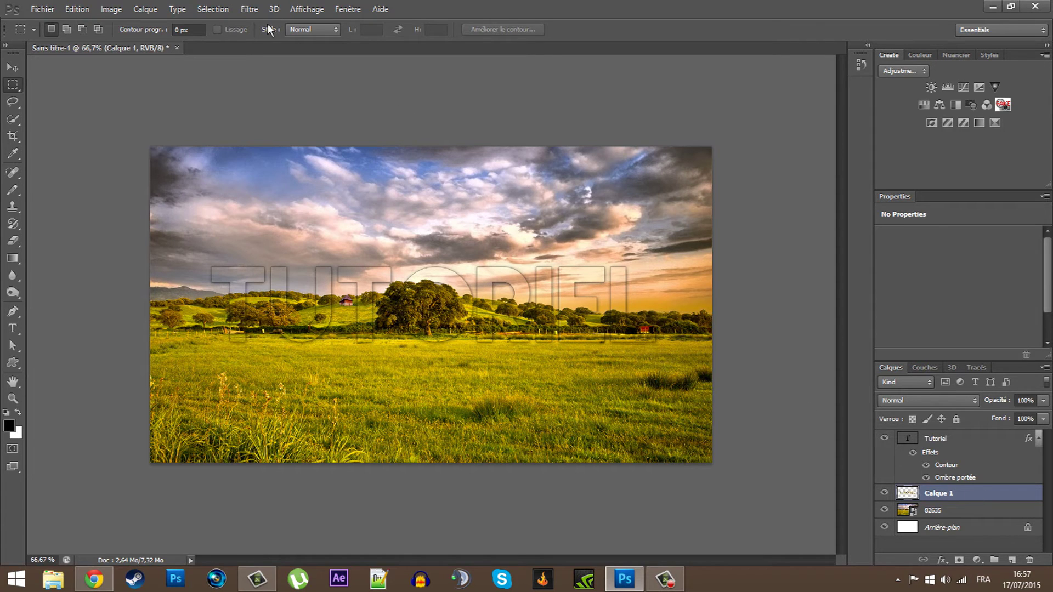
{"action": "left_click", "coordinate": [250, 9]}
{"action": "mouse_move", "coordinate": [270, 141]}
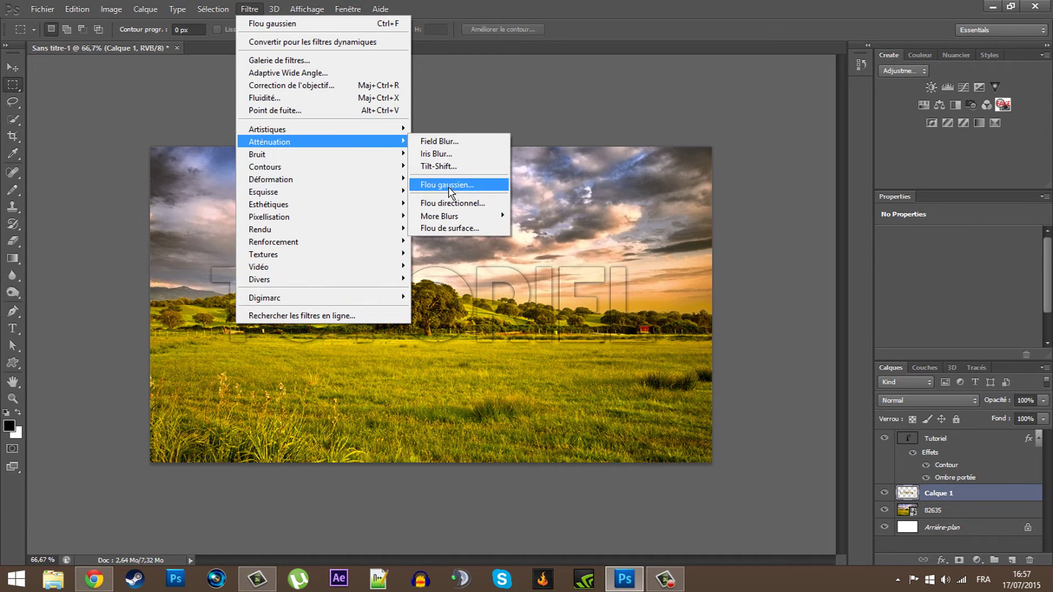
{"action": "left_click", "coordinate": [447, 185]}
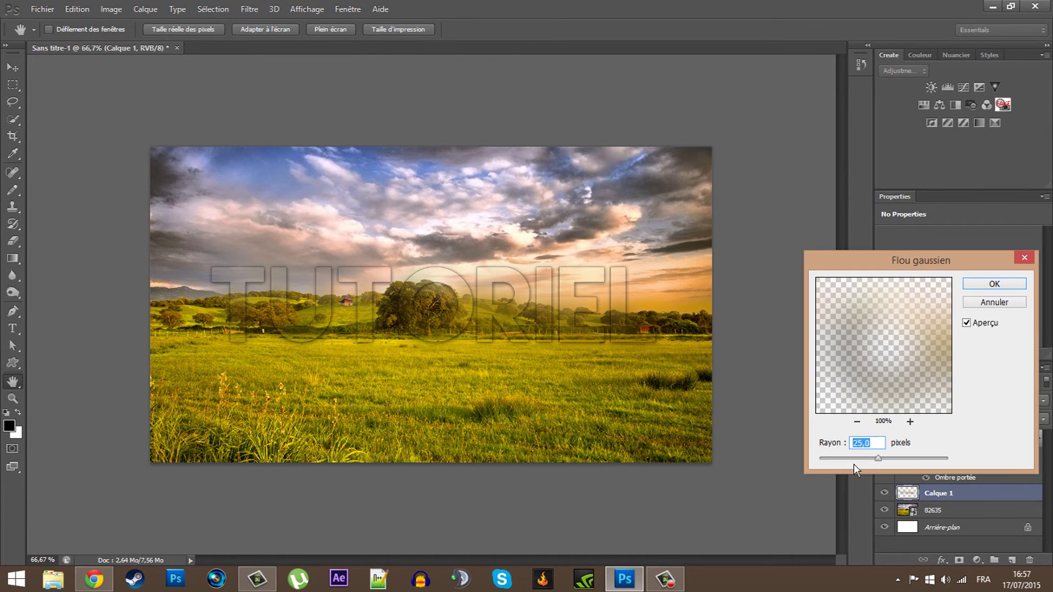
{"action": "left_click", "coordinate": [851, 465]}
{"action": "left_click_drag", "start_coordinate": [851, 465], "coordinate": [835, 465]}
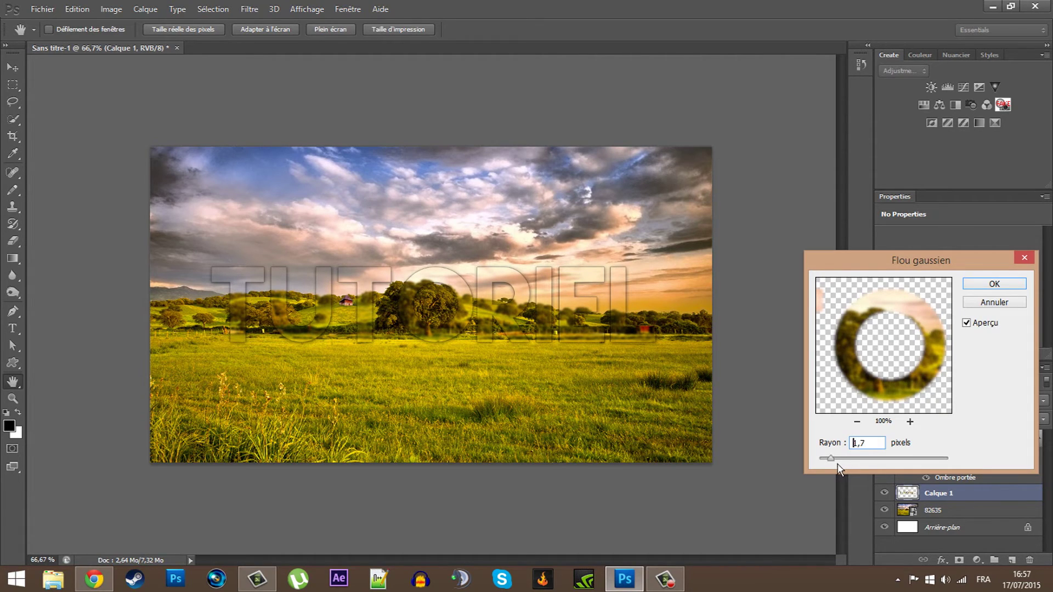
{"action": "left_click_drag", "start_coordinate": [835, 466], "coordinate": [842, 467]}
{"action": "mouse_move", "coordinate": [843, 465]}
{"action": "left_mouse_down"}
{"action": "mouse_move", "coordinate": [852, 463]}
{"action": "mouse_move", "coordinate": [843, 466]}
{"action": "left_mouse_up"}
{"action": "key", "text": "Return"}
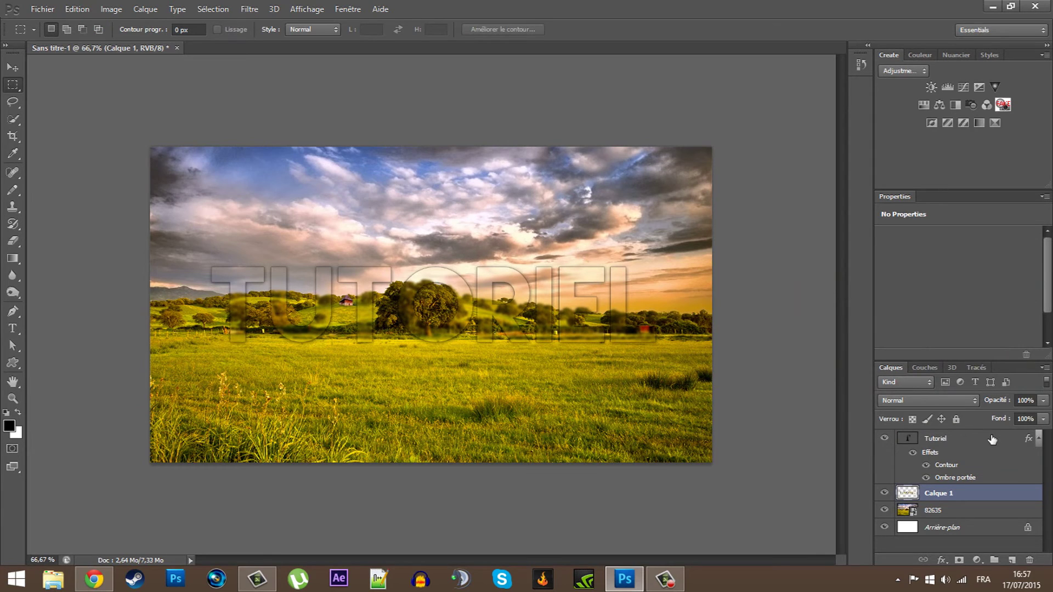
{"action": "double_click", "coordinate": [992, 441]}
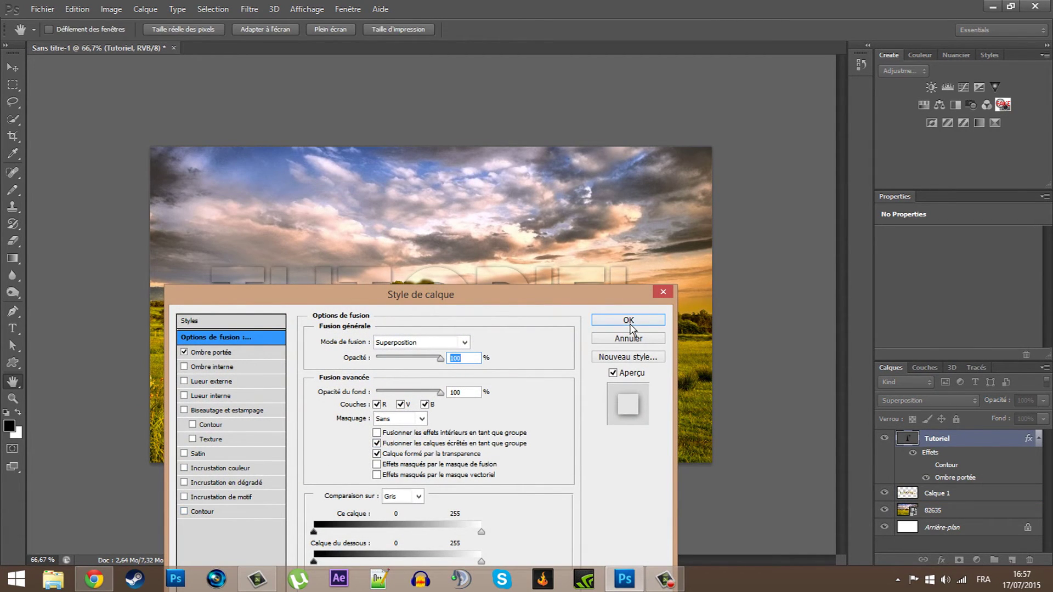
{"action": "left_click", "coordinate": [628, 321]}
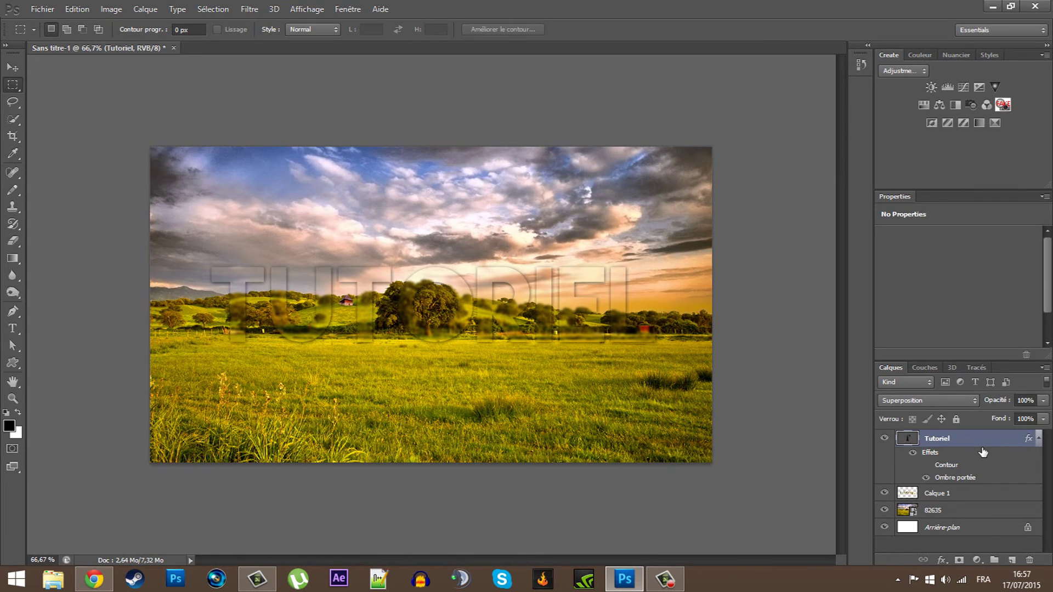
{"action": "left_click", "coordinate": [966, 493], "text": "ctrl"}
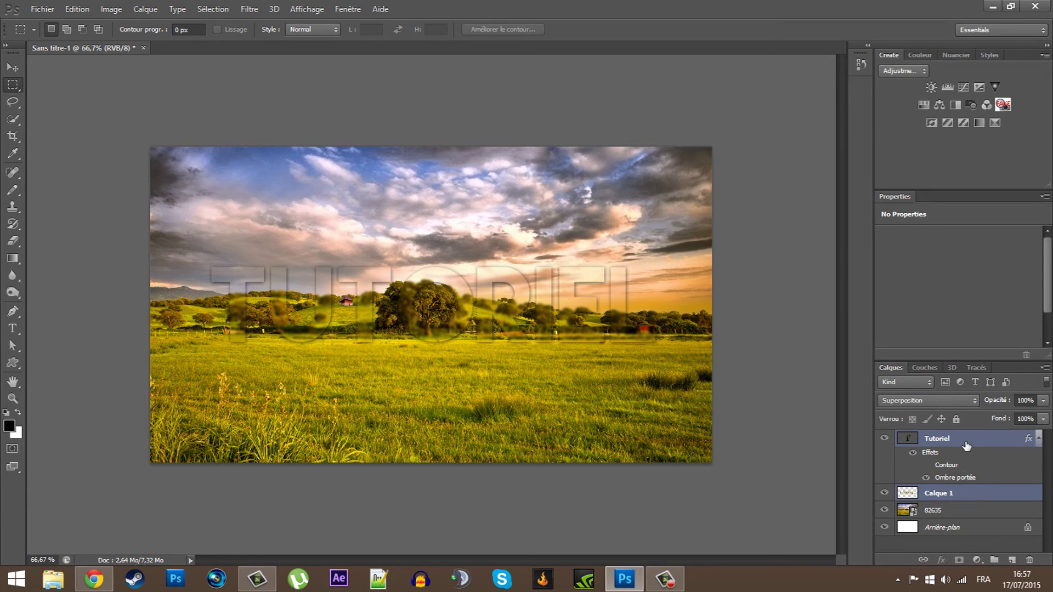
{"action": "key", "text": "ctrl+t"}
{"action": "left_click_drag", "start_coordinate": [569, 329], "coordinate": [570, 267]}
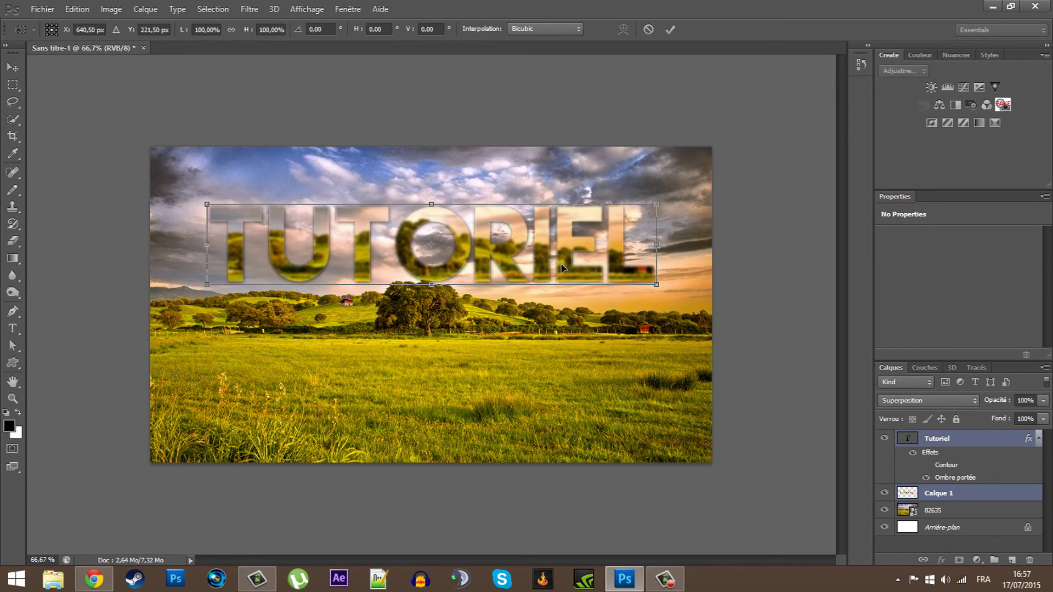
{"action": "key", "text": "Return"}
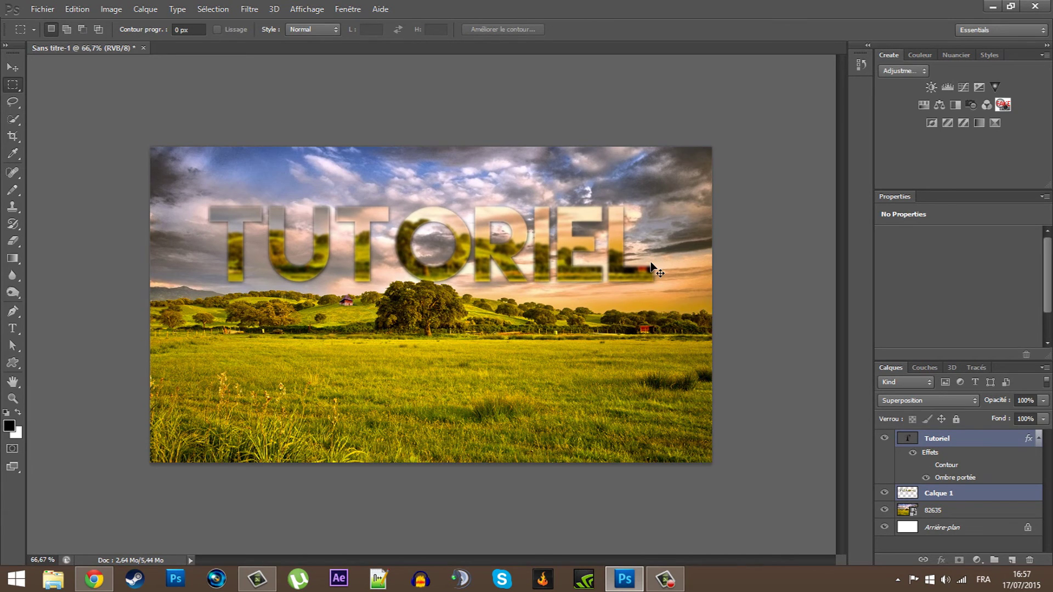
{"action": "key", "text": "ctrl+z"}
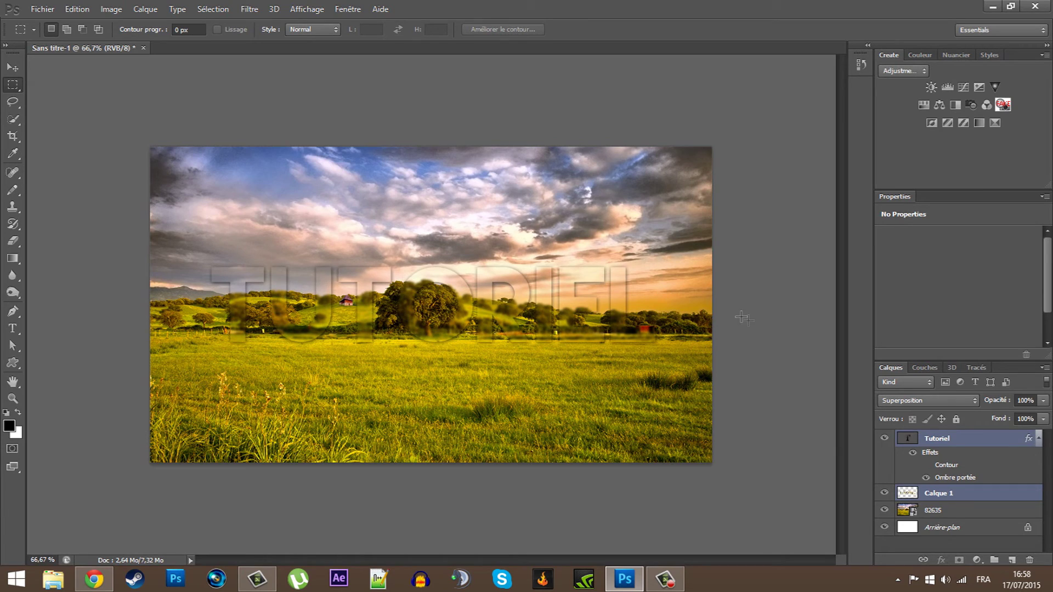
{"action": "left_click", "coordinate": [966, 439]}
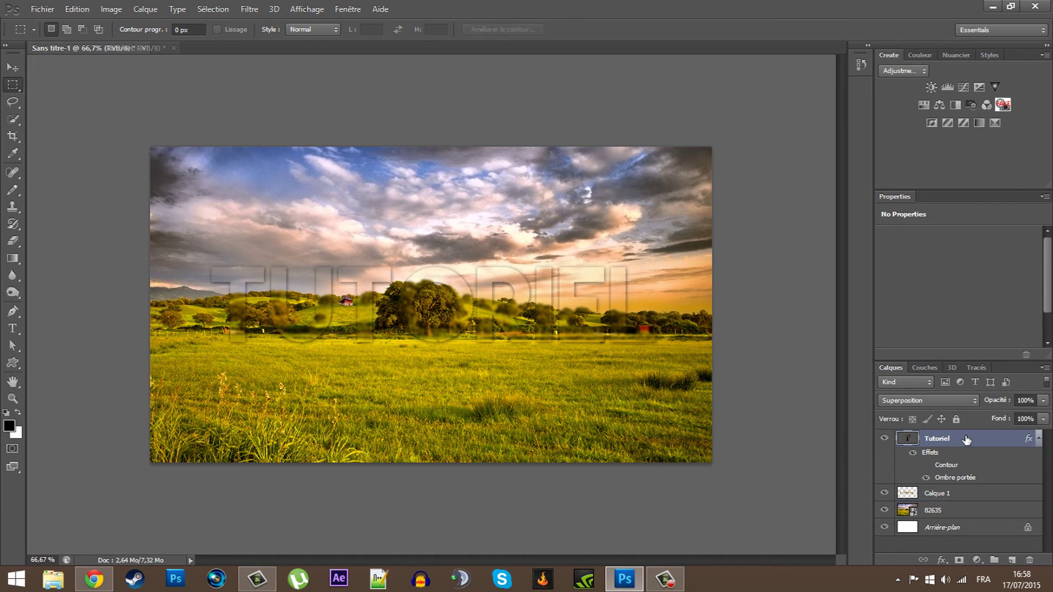